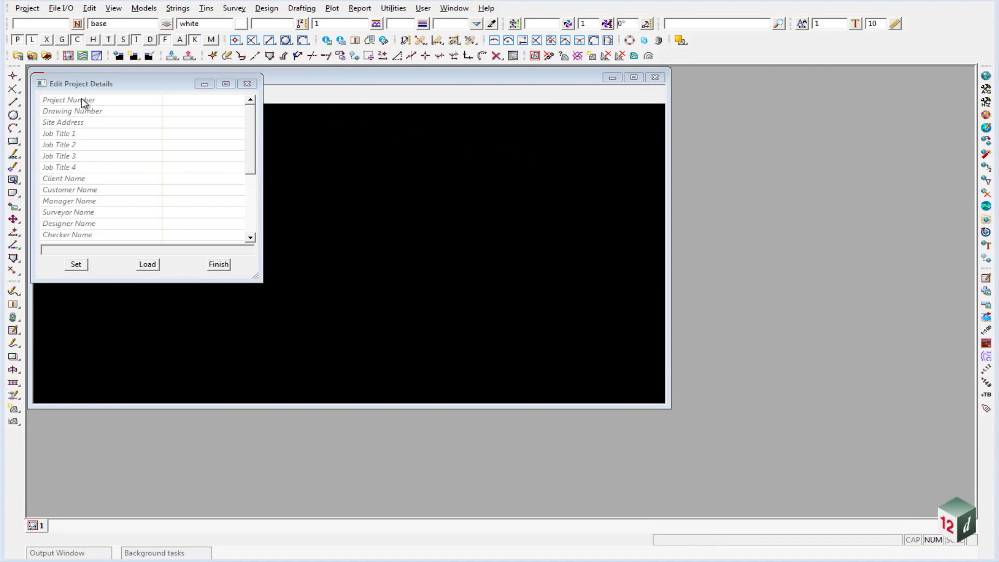
Finish the Edit Project Details dialog to reach the empty Plan 1 view.
click(216, 264)
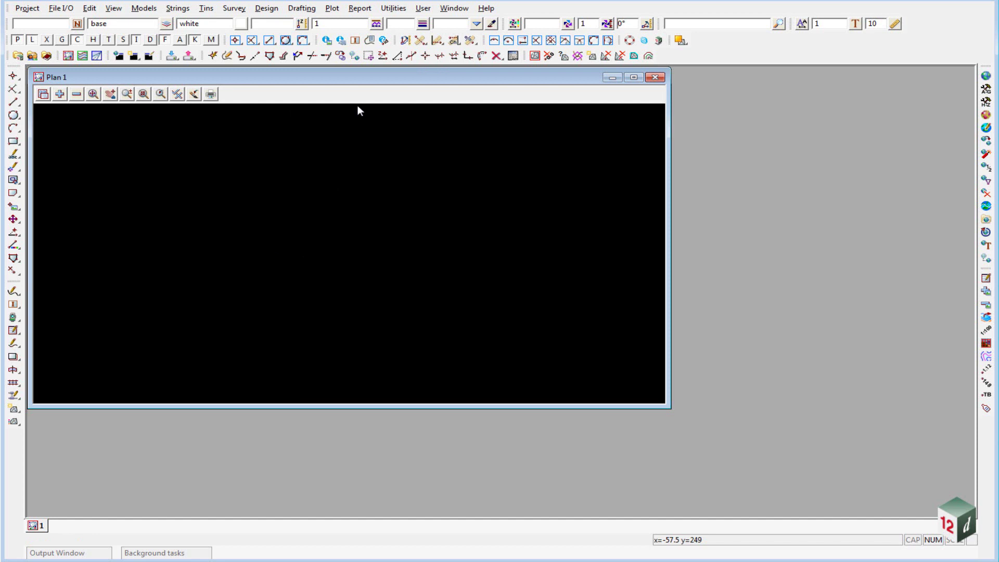
Open user_toolbars.4d from the project's User folder in UltraEdit.
click(32, 56)
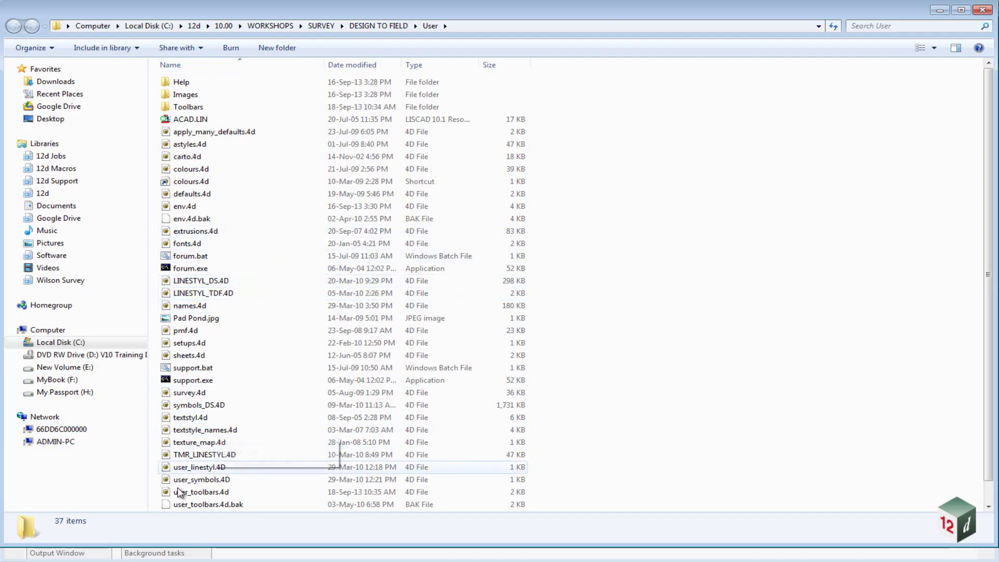
click(192, 492)
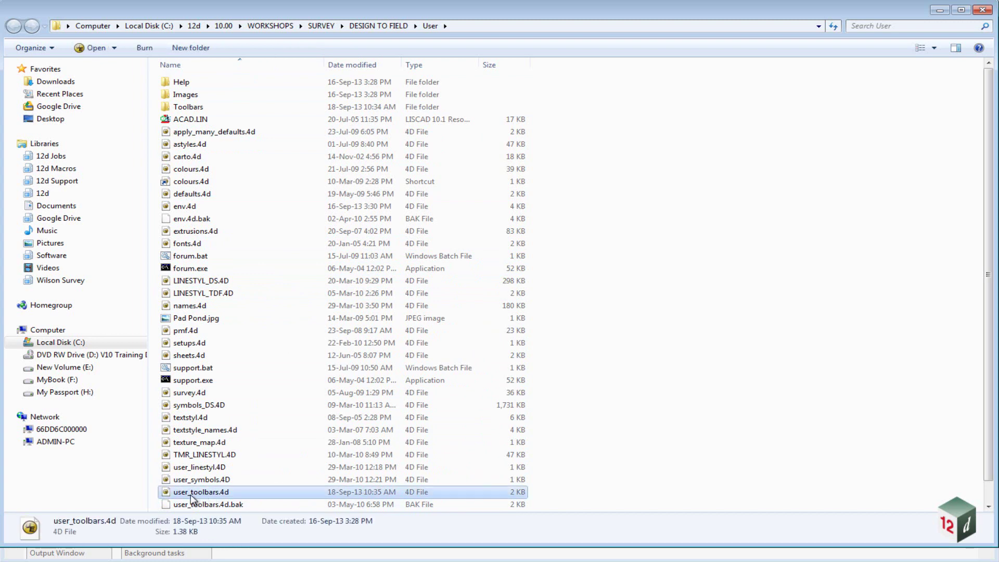
double_click(191, 494)
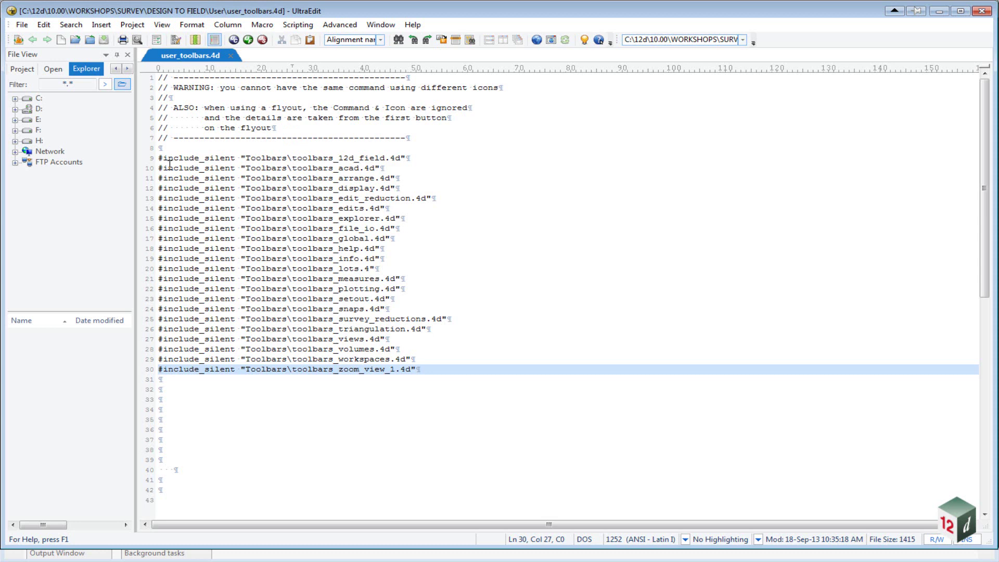
drag(246, 158, 404, 153)
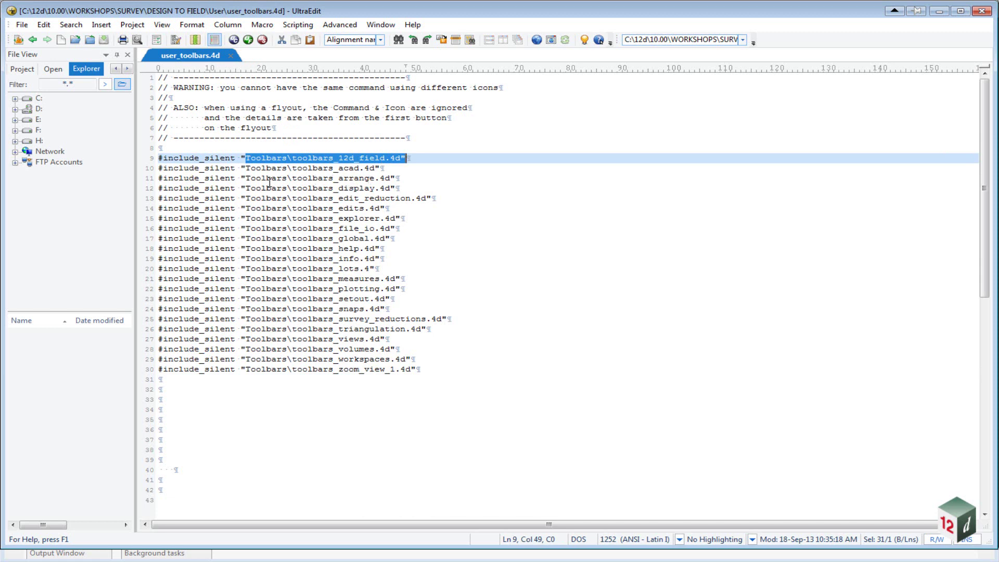
click(255, 159)
drag(246, 160, 289, 156)
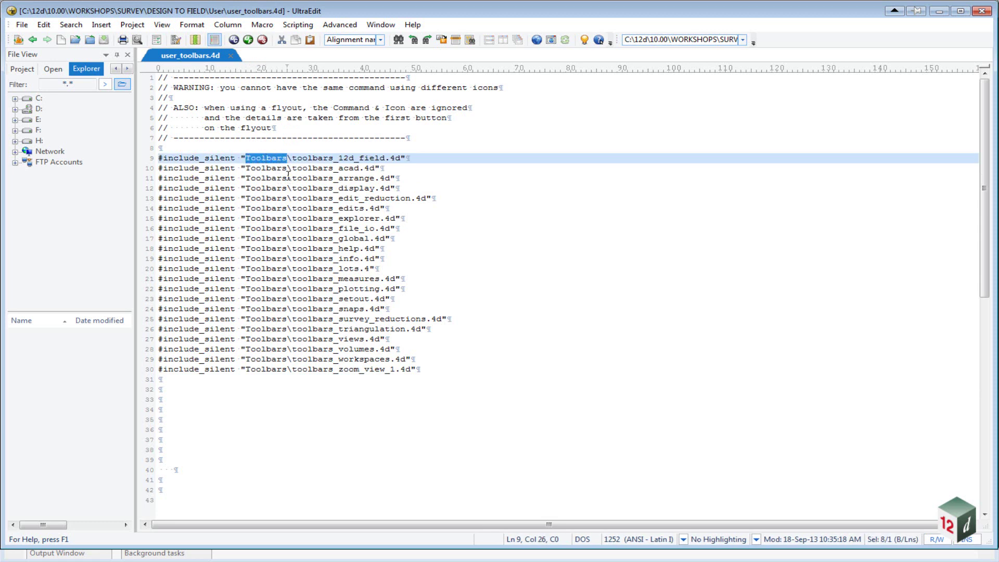
click(307, 168)
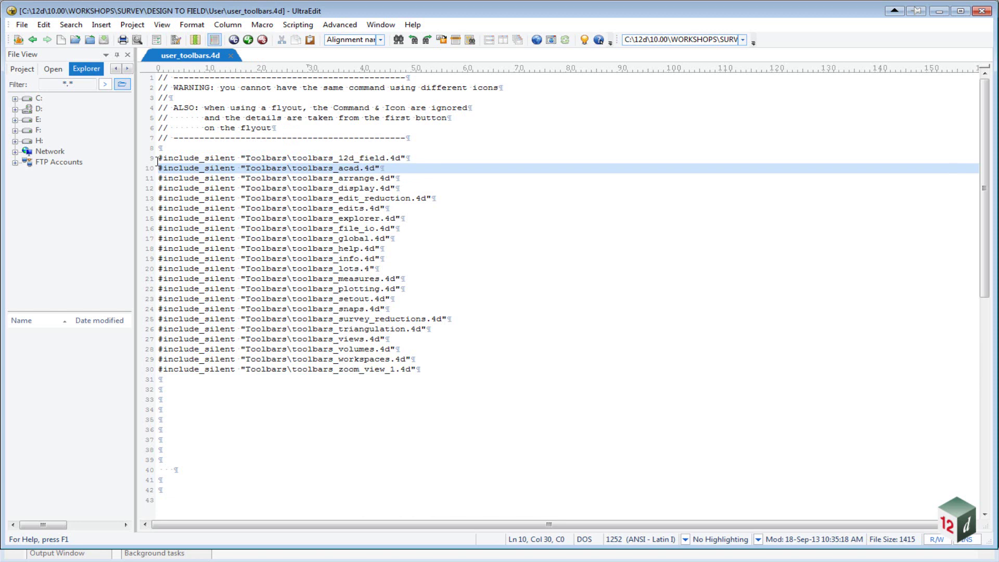
drag(159, 159, 237, 159)
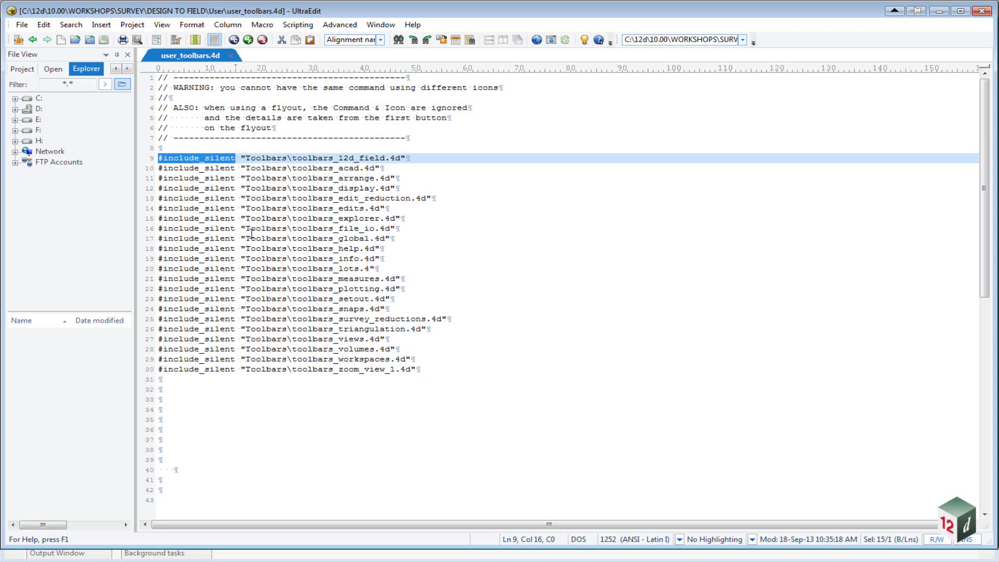
Minimize UltraEdit, enter the Toolbars folder and select toolbars_triangulation.4d.
click(938, 11)
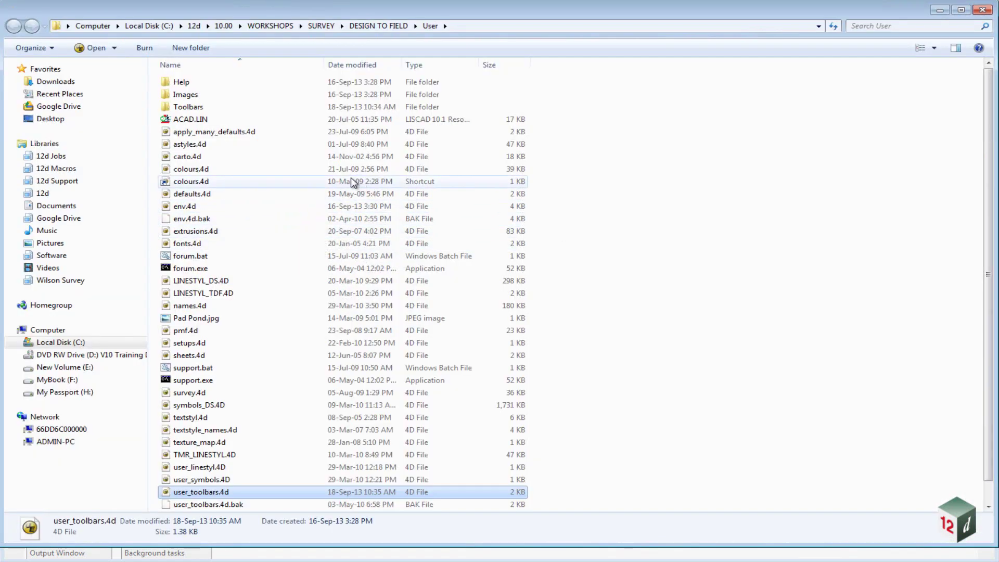
click(188, 107)
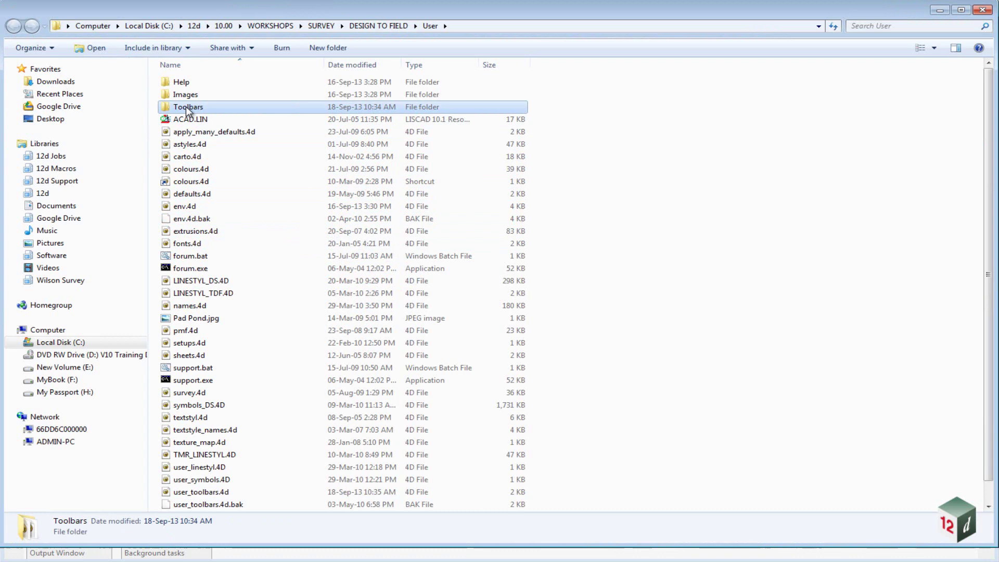
double_click(187, 107)
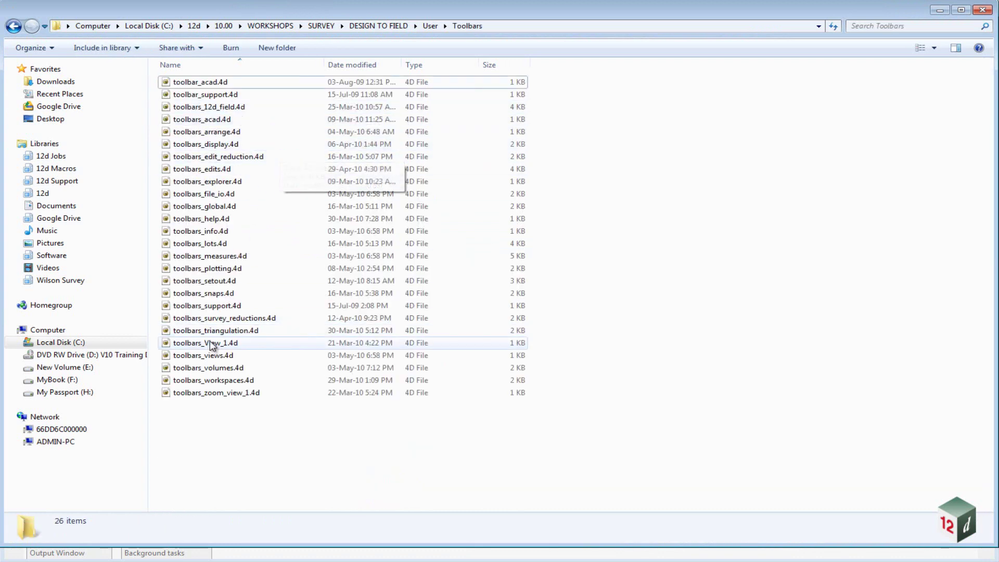
click(211, 333)
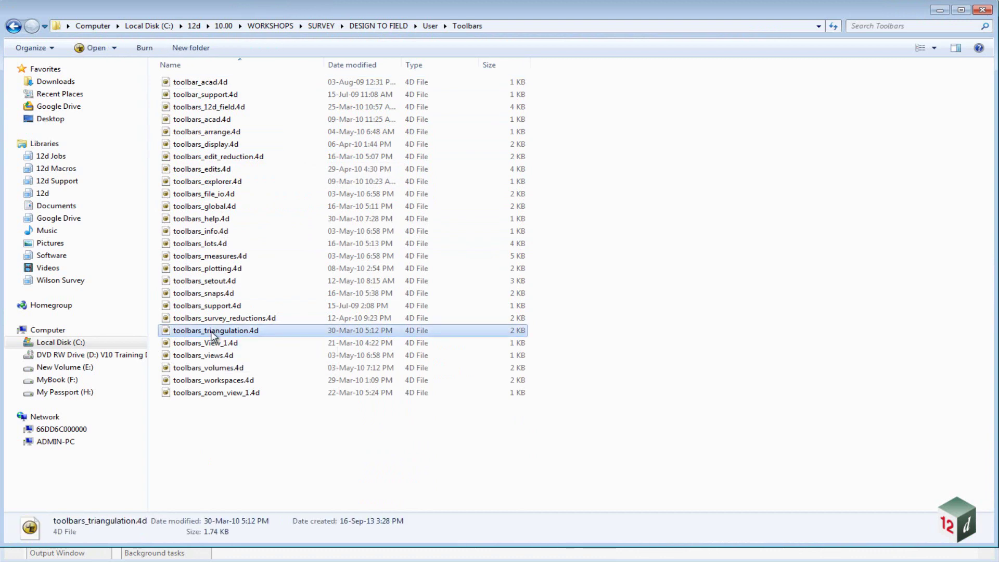
Open toolbars_triangulation.4d and highlight the Xtra Triangulation toolbar name and its closing brace.
double_click(212, 333)
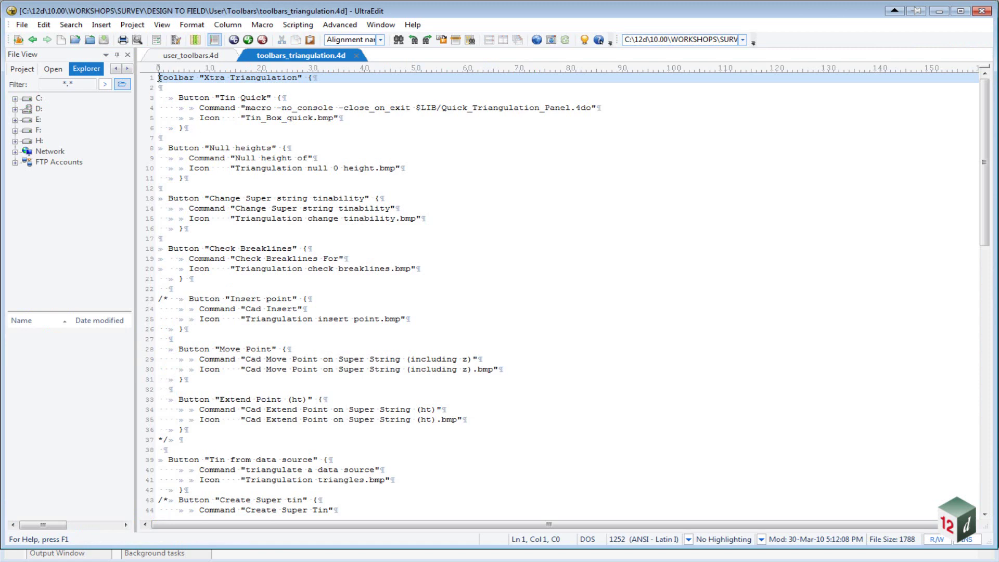
drag(158, 77, 315, 78)
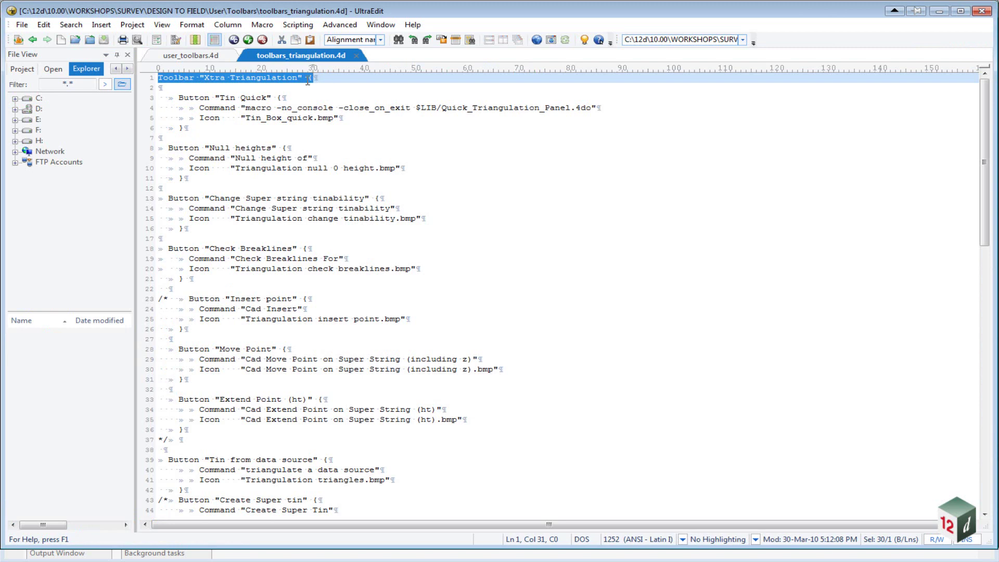
click(307, 79)
scroll(307, 208, down, 18)
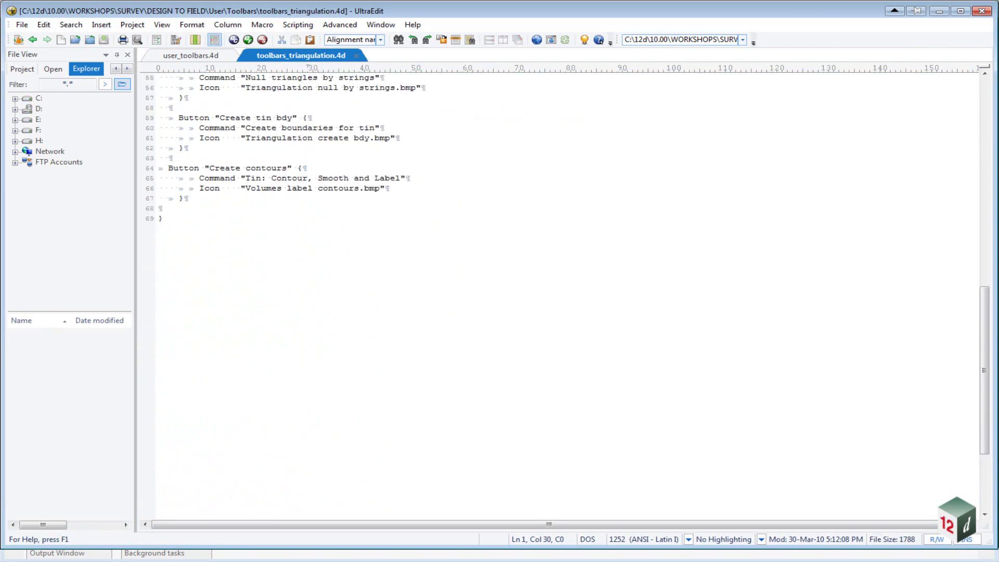
double_click(162, 219)
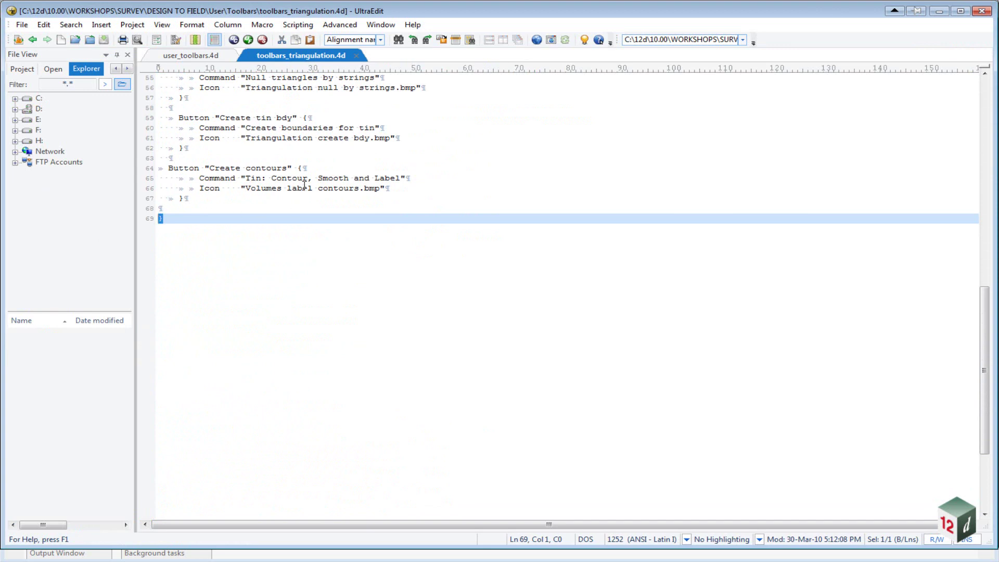
scroll(304, 185, up, 18)
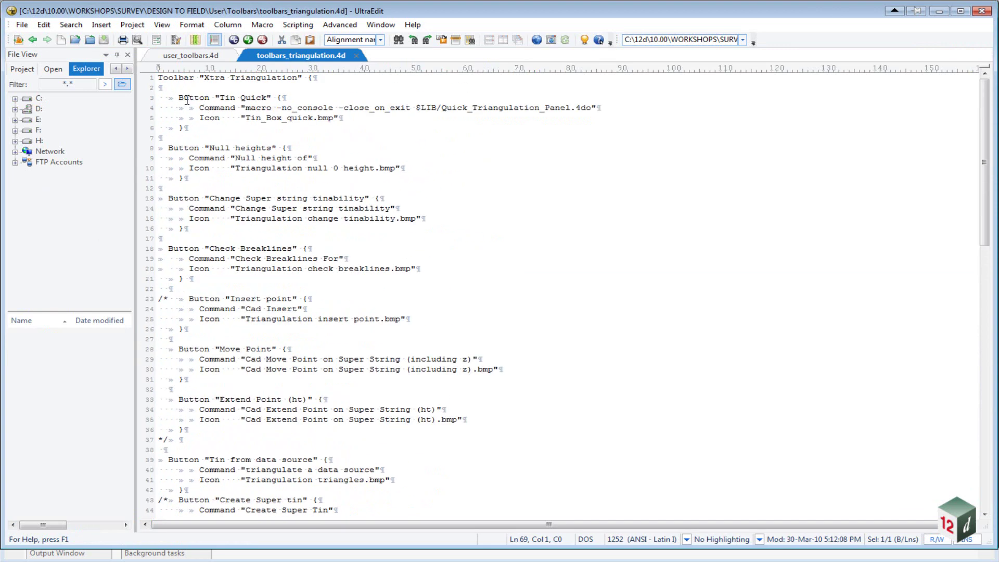
Highlight the Tin Quick button's definition, Command keyword, Null height of command and icon line.
drag(180, 99, 272, 98)
click(272, 98)
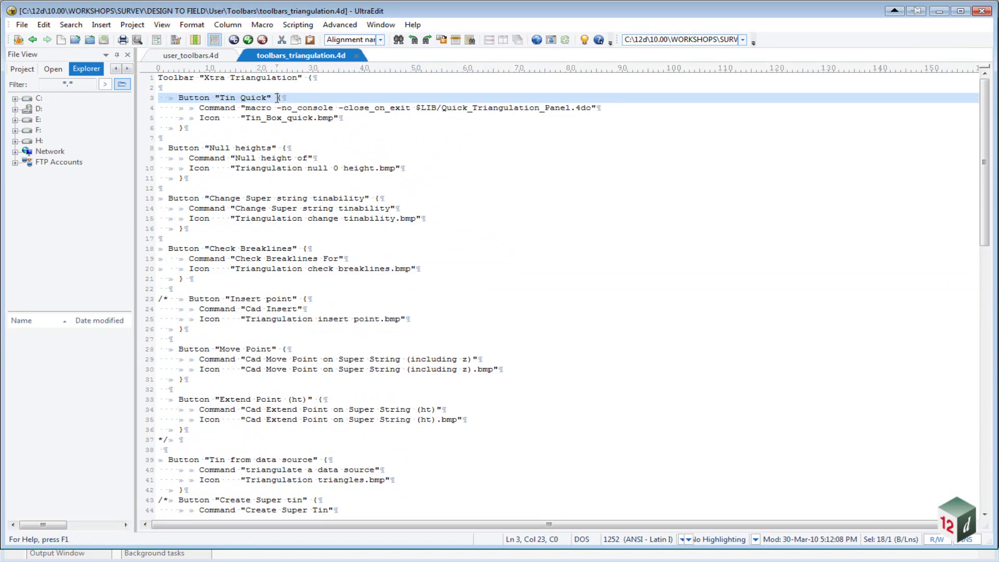
double_click(182, 129)
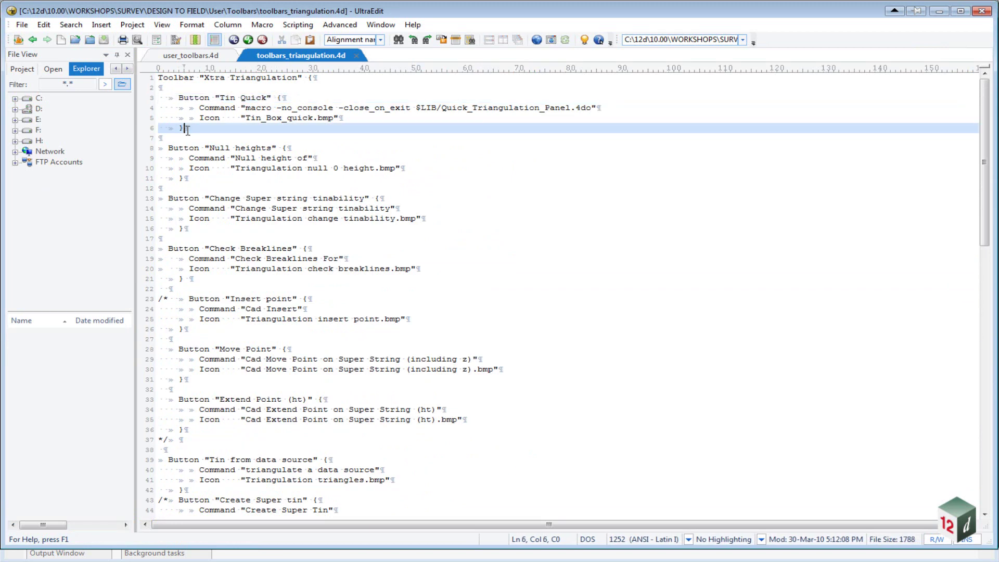
drag(199, 108, 240, 109)
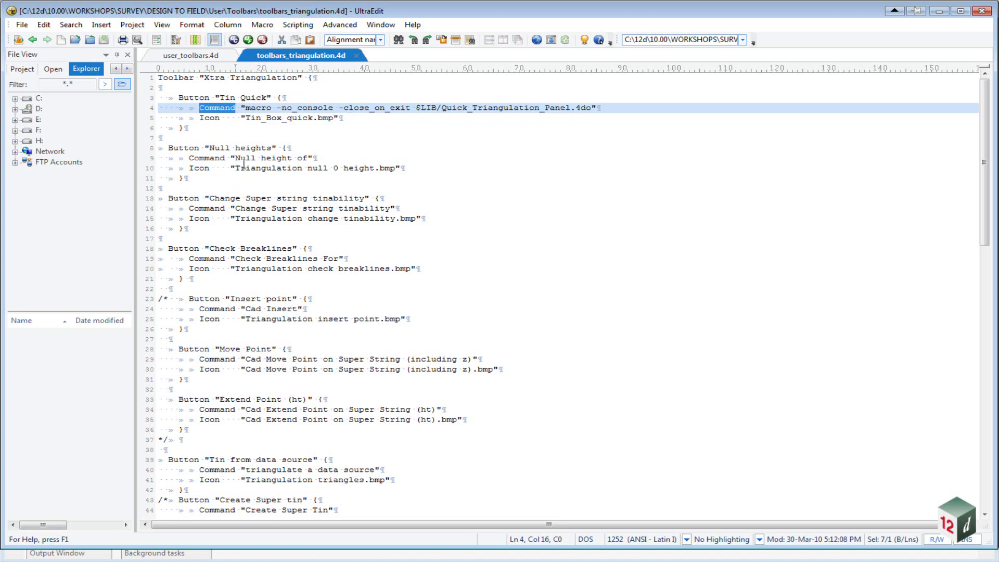
drag(235, 158, 310, 158)
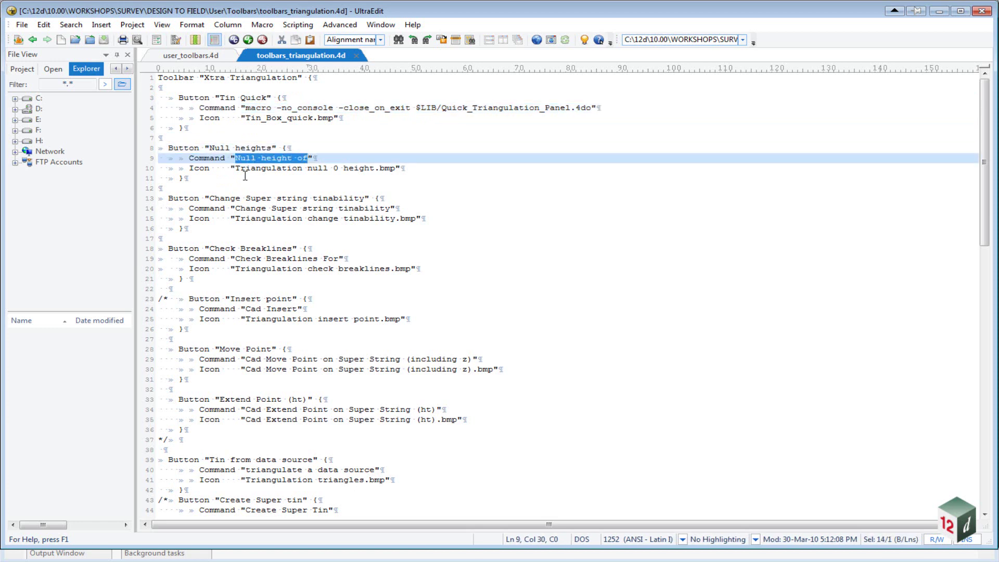
drag(200, 118, 337, 119)
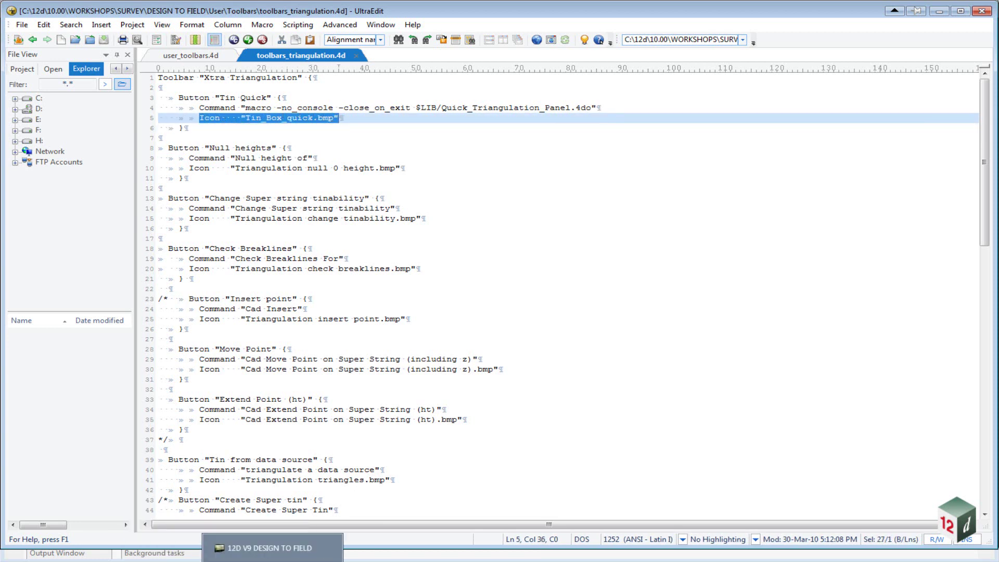
Browse the Images folder of toolbar bitmaps, then go back up to the User folder.
click(90, 551)
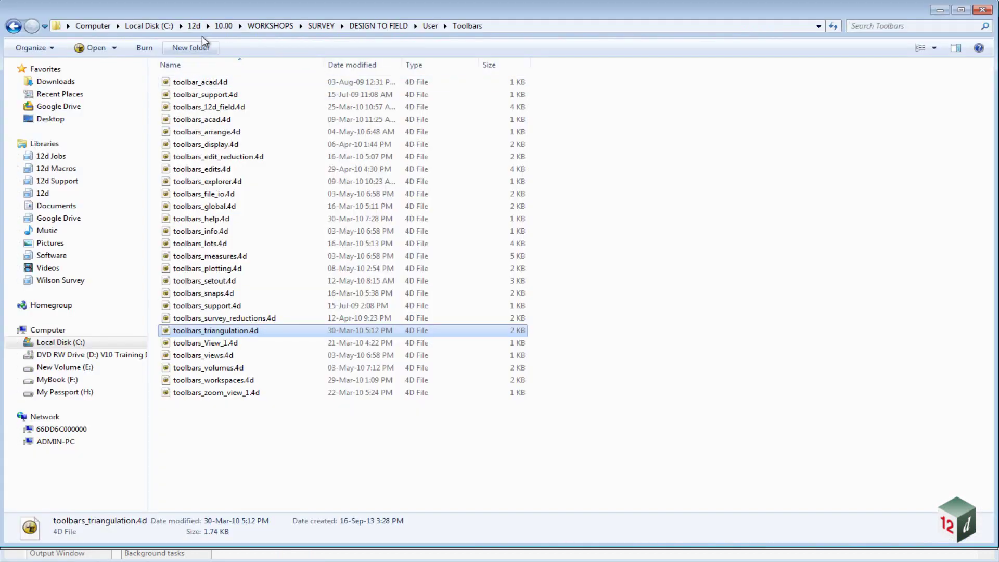
click(430, 26)
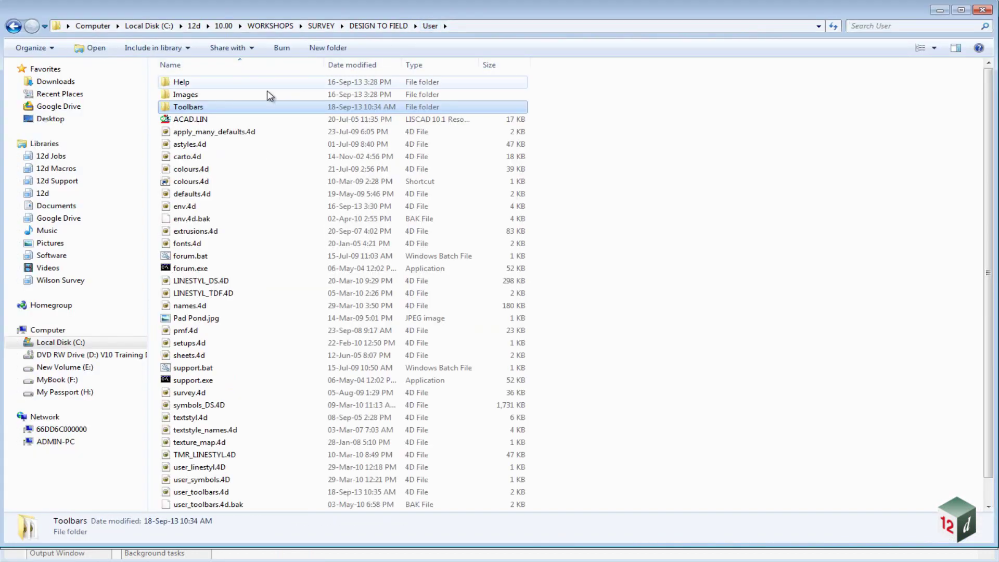
double_click(185, 94)
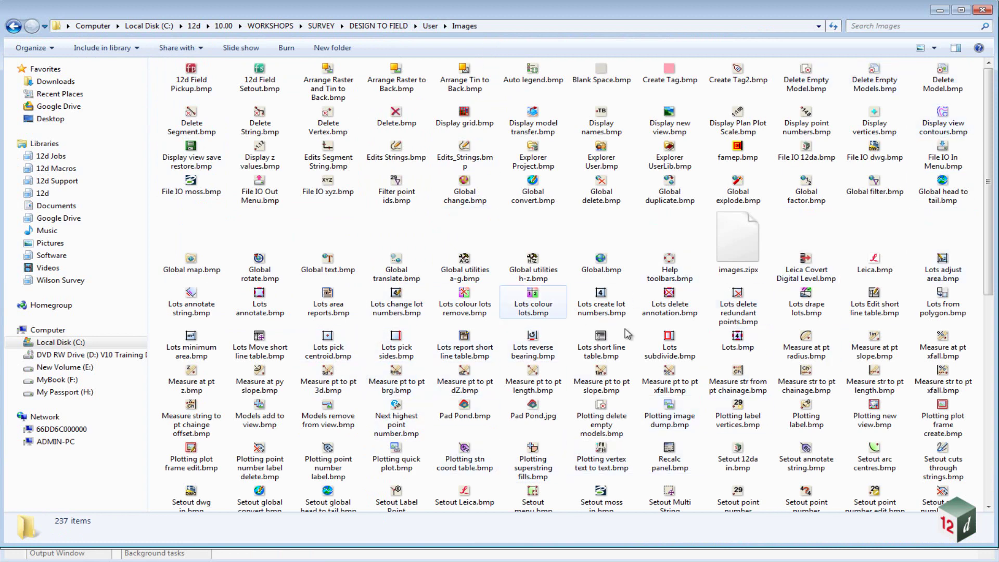
click(429, 26)
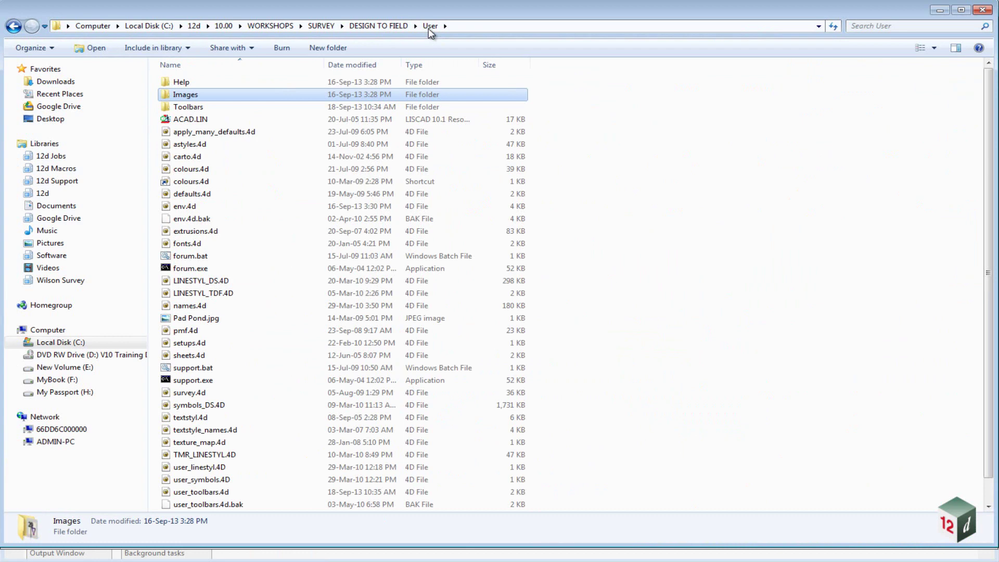
Close Explorer, highlight line 10's icon file and 'Null height of', then minimize UltraEdit.
click(982, 9)
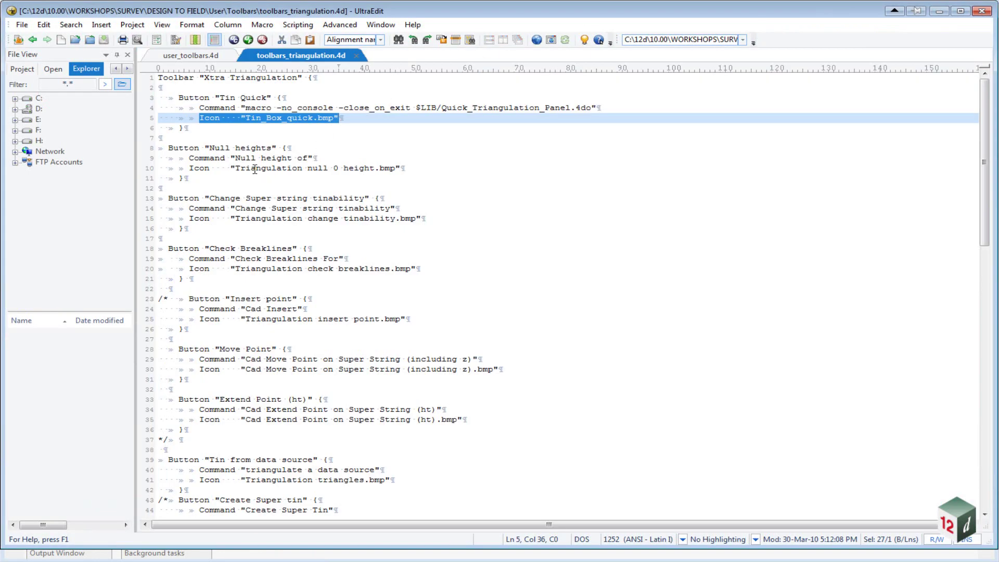
drag(235, 168, 376, 168)
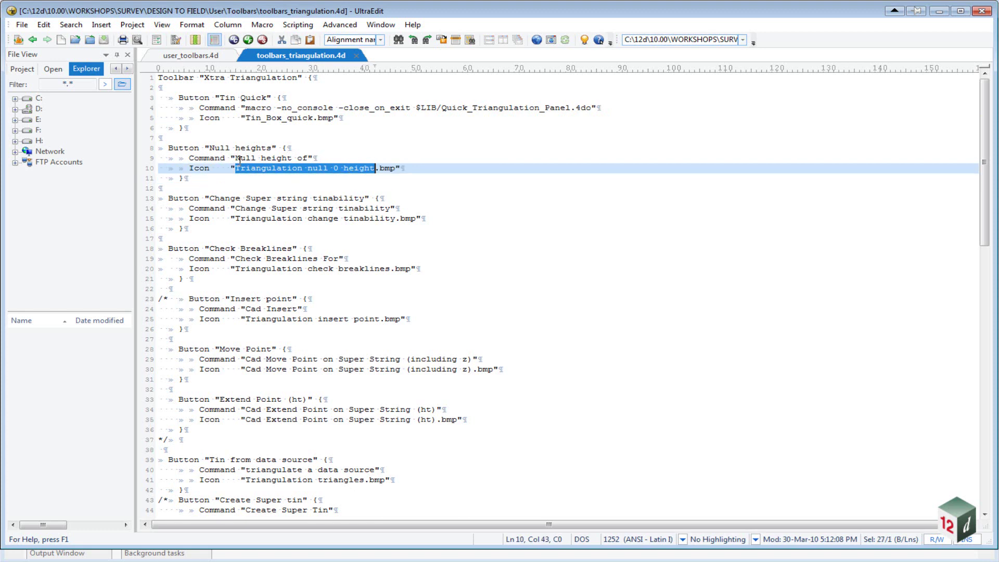
drag(239, 159, 306, 160)
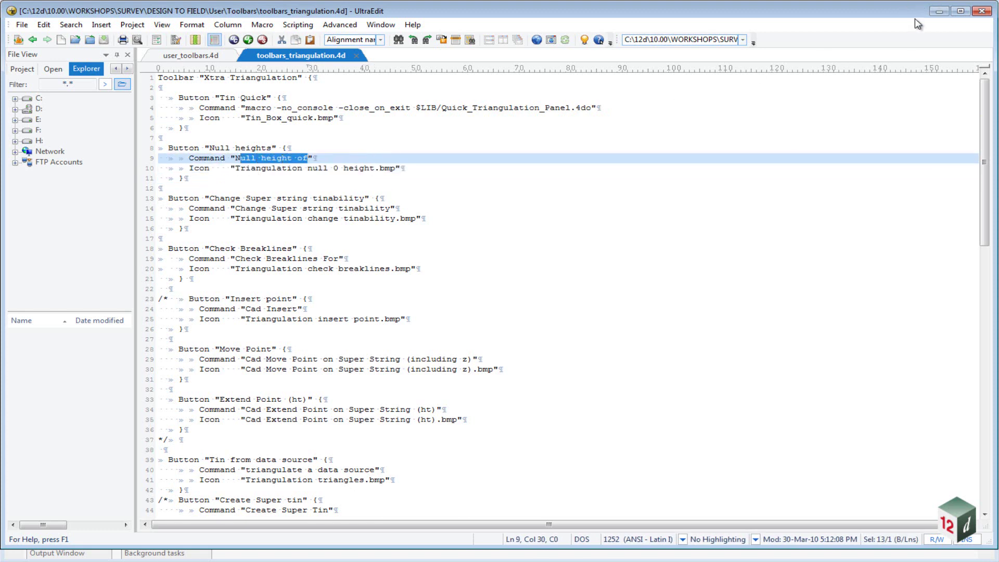
click(918, 10)
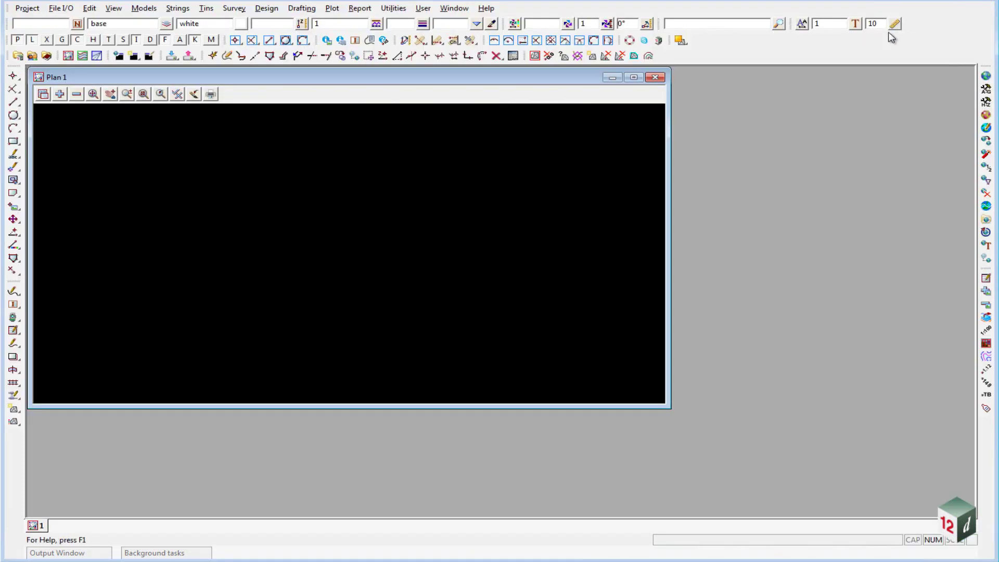
Open Null Height of from Utilities > H-Z > Null heights > Height and the toolbar icon, side by side.
click(391, 9)
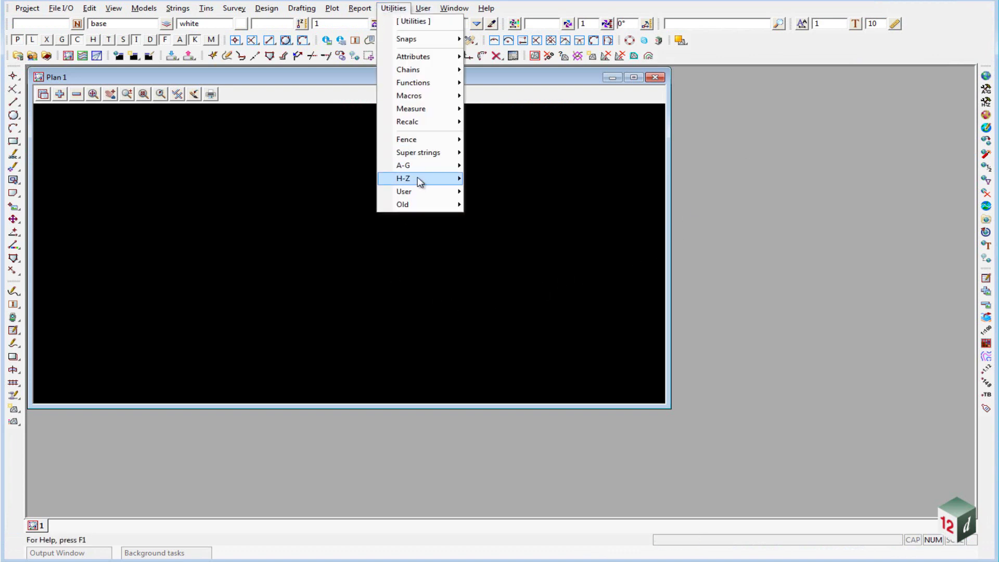
mouse_move(416, 179)
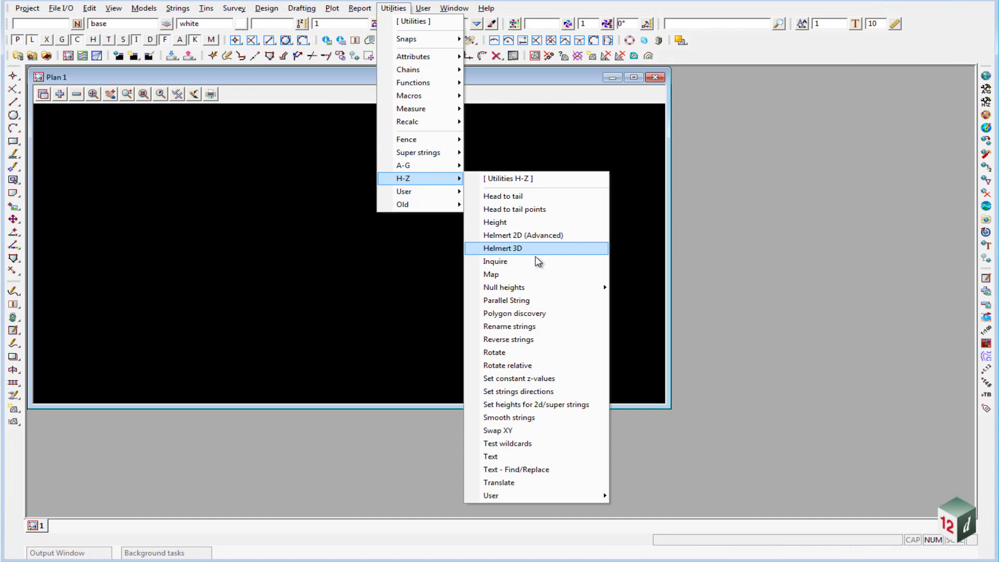
mouse_move(536, 289)
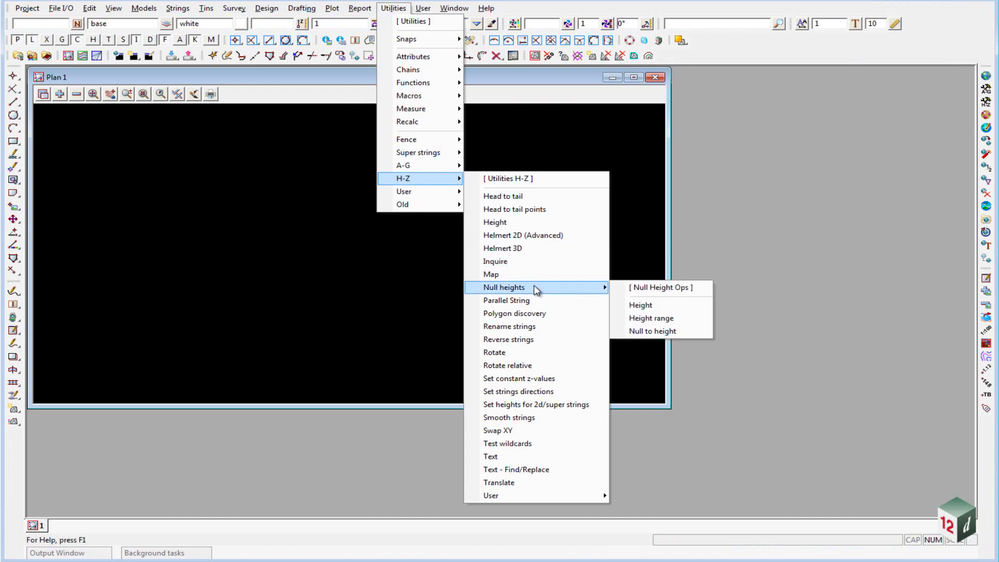
click(671, 307)
drag(720, 319, 405, 161)
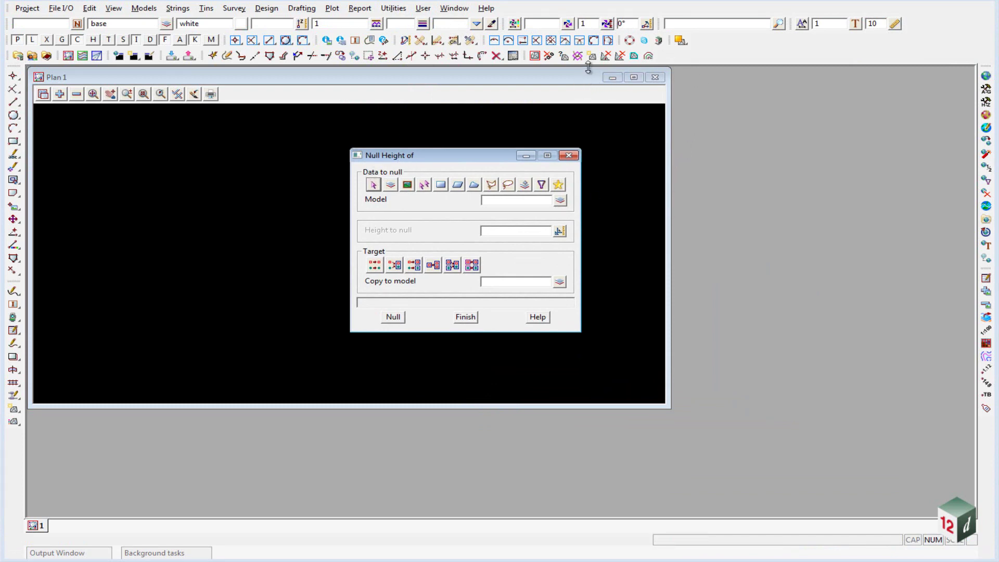
click(549, 57)
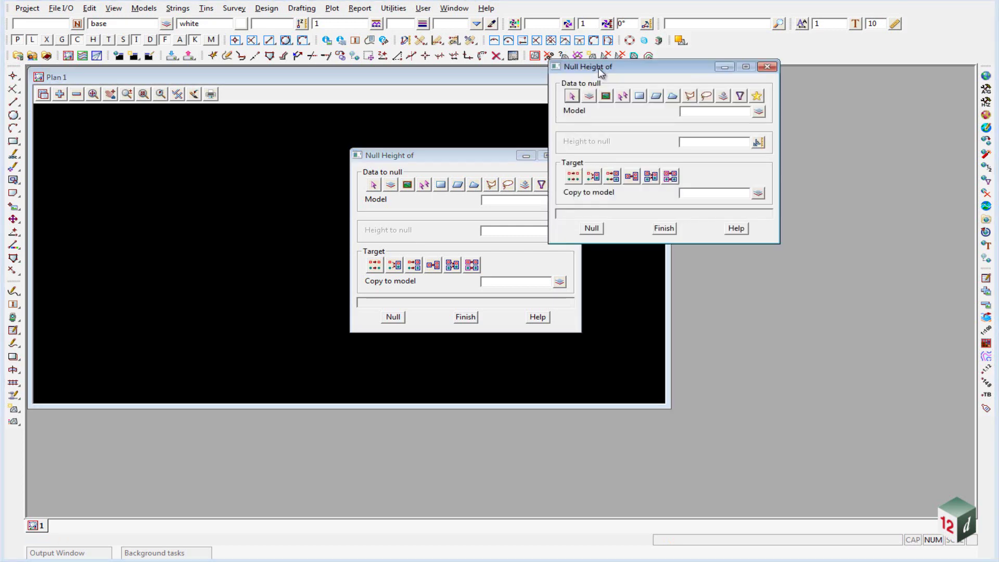
drag(598, 67, 644, 157)
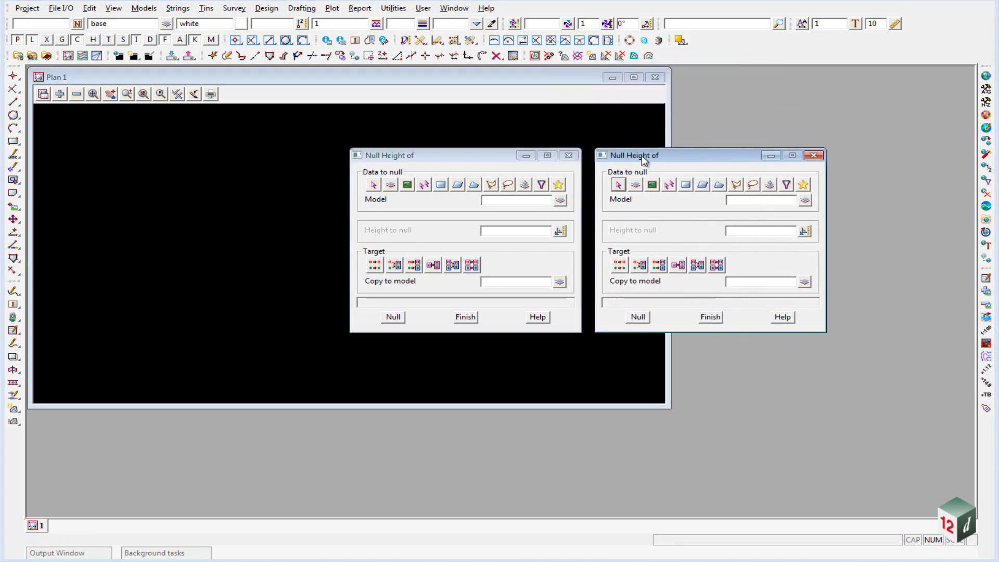
Dump the Null Height of panel, select Null_Height_of.slx in the File field, then Alt+Tab to UltraEdit.
click(357, 156)
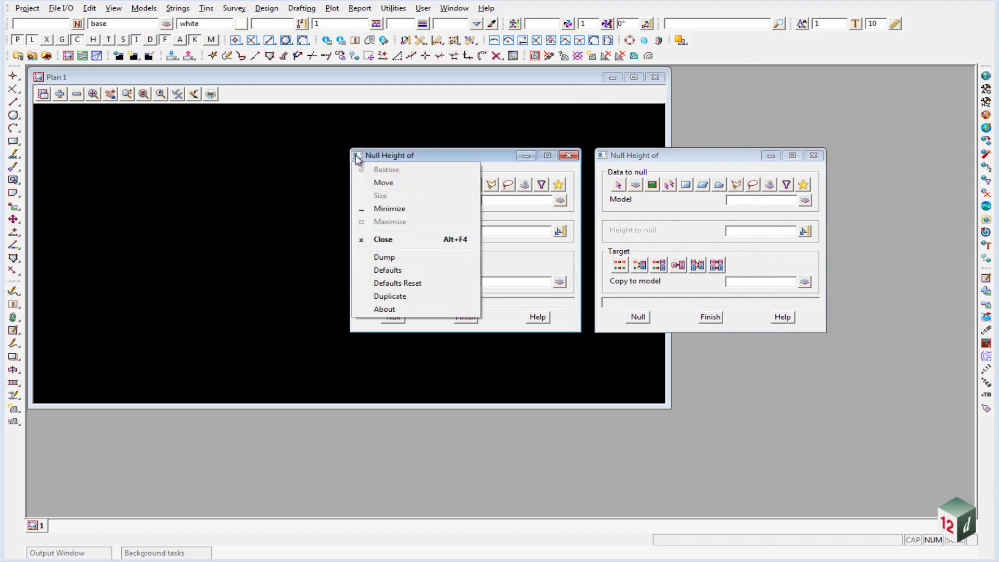
click(385, 258)
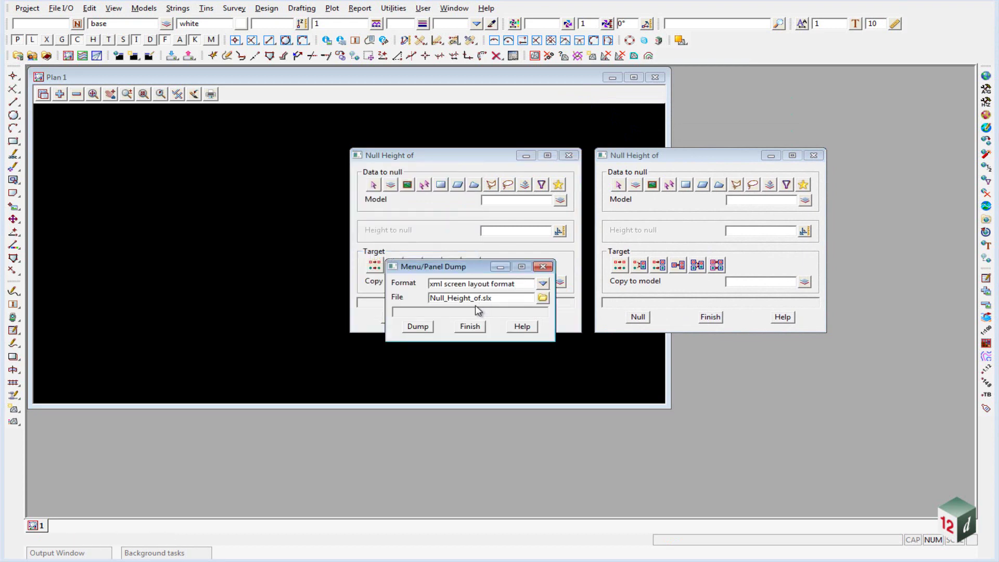
drag(482, 298, 423, 301)
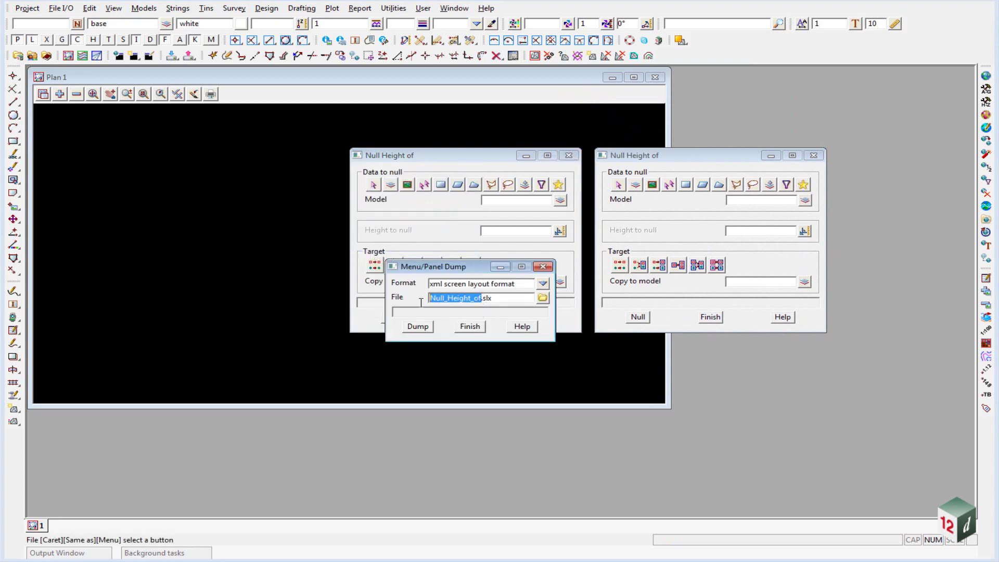
double_click(445, 298)
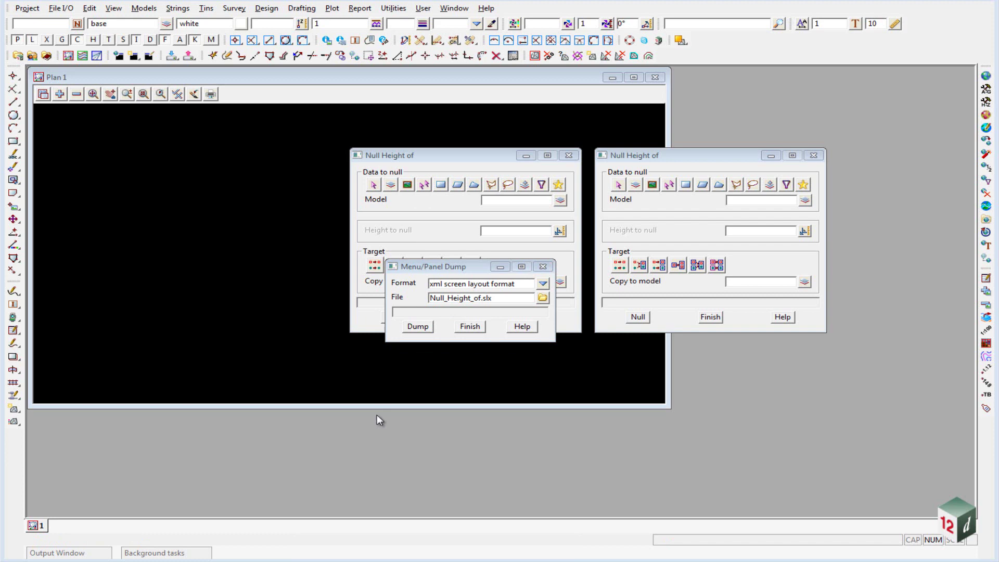
key(alt+Tab)
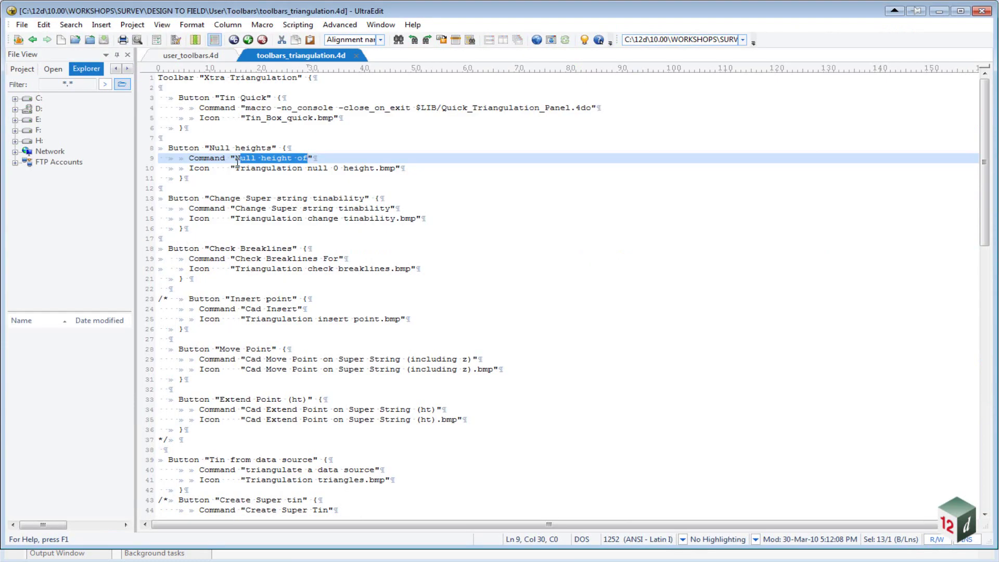
Select 'Null height of' on line 9 to match the panel name, then close UltraEdit.
drag(236, 163, 256, 161)
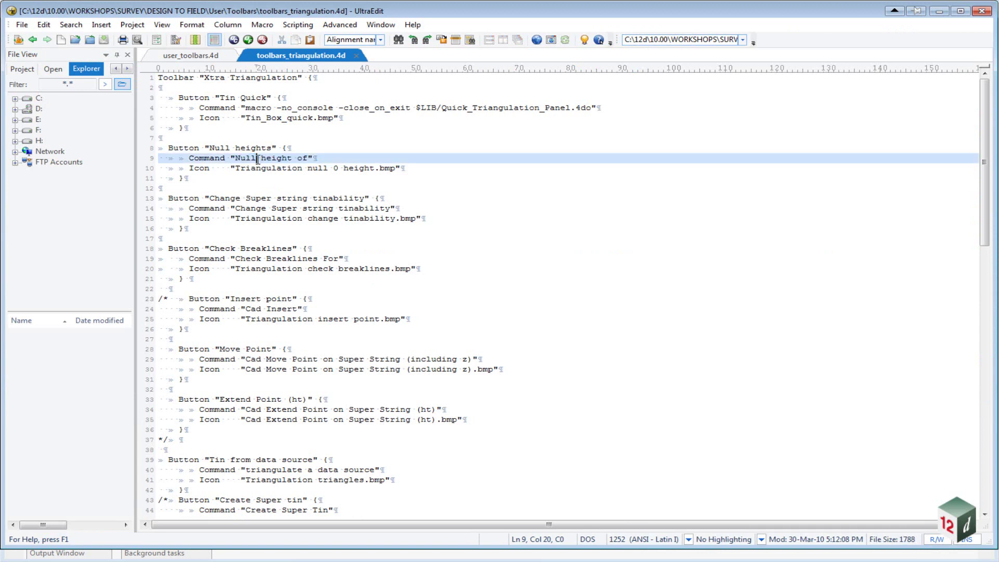
click(981, 11)
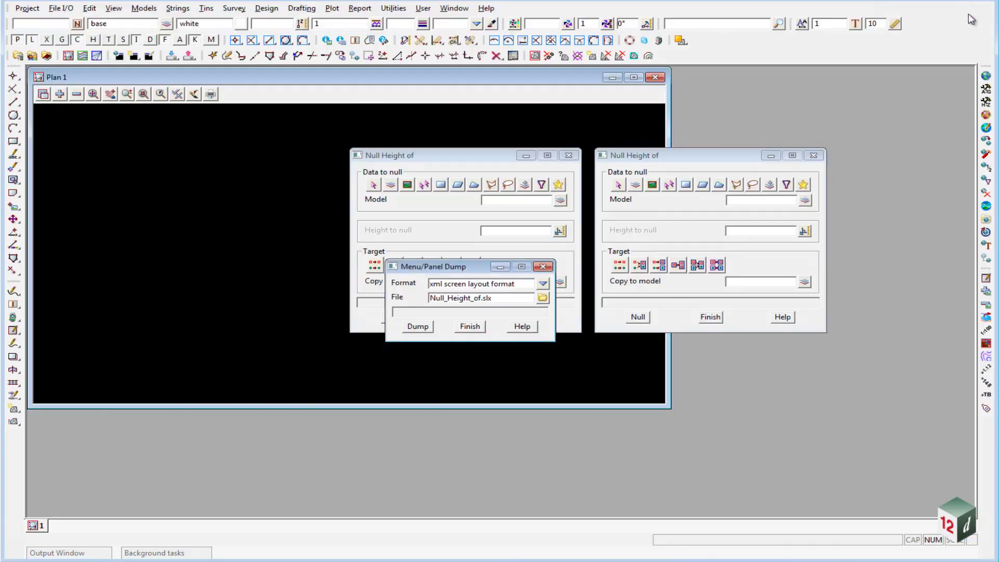
Close the dump, then open Survey > Extras > Bearing/Distance entry and show its panel dump.
click(479, 330)
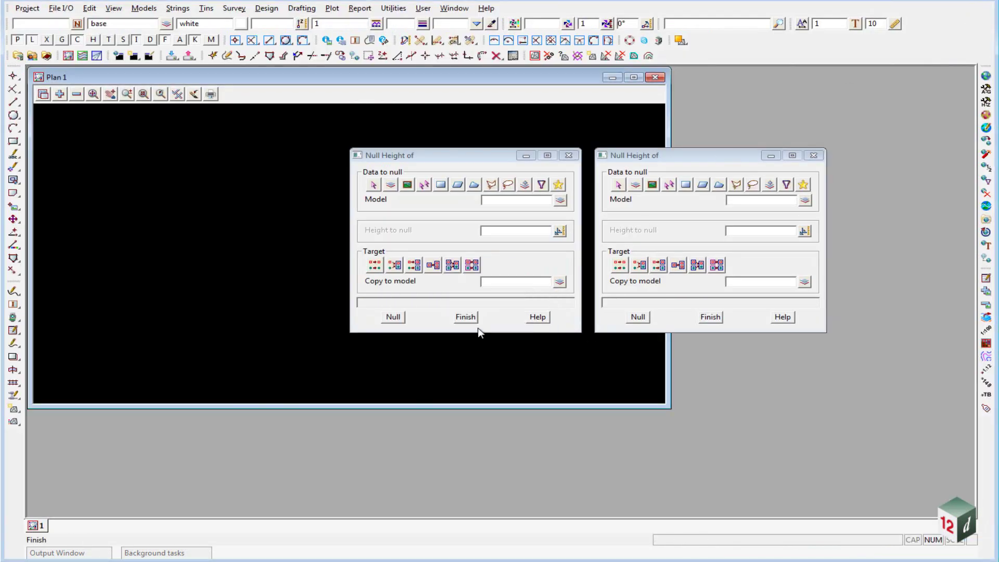
click(234, 8)
mouse_move(258, 195)
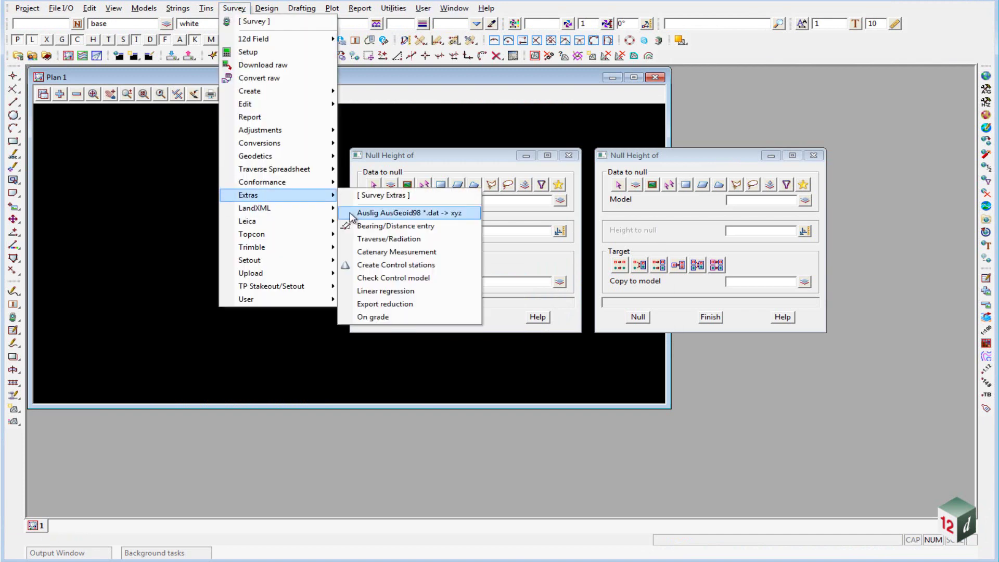
click(384, 227)
click(395, 237)
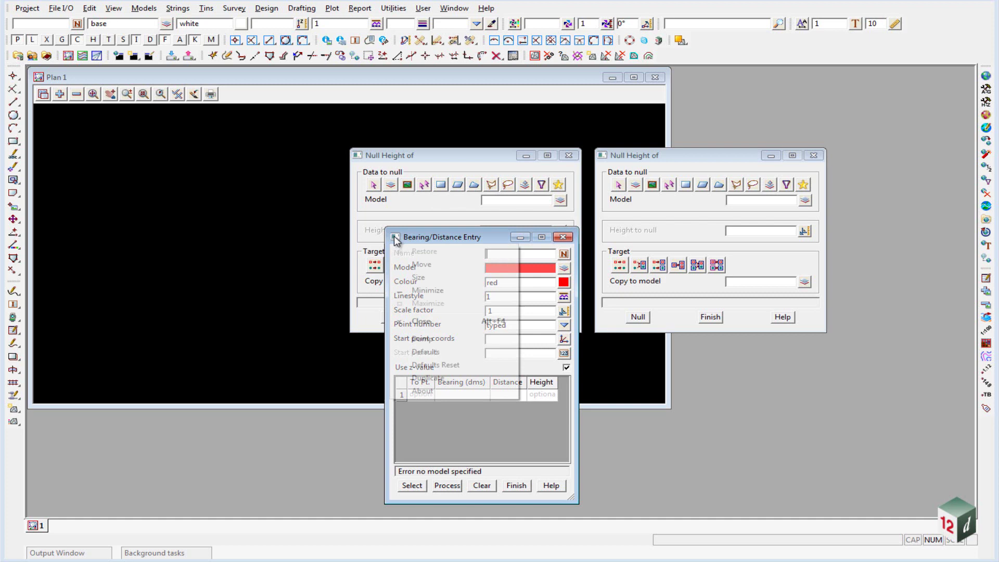
click(422, 339)
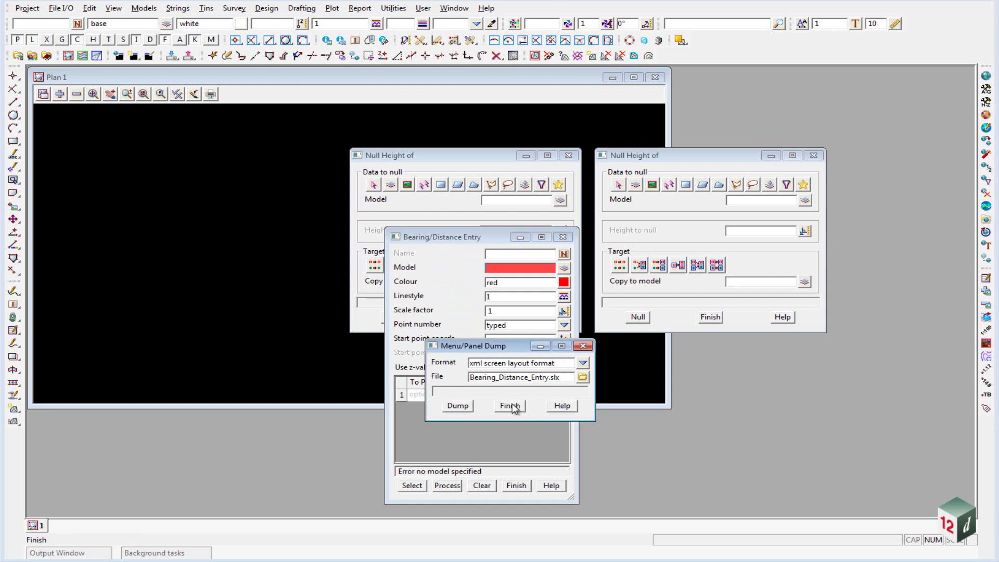
Close the dump, Bearing/Distance Entry and right Null Height of panels.
click(510, 405)
click(563, 238)
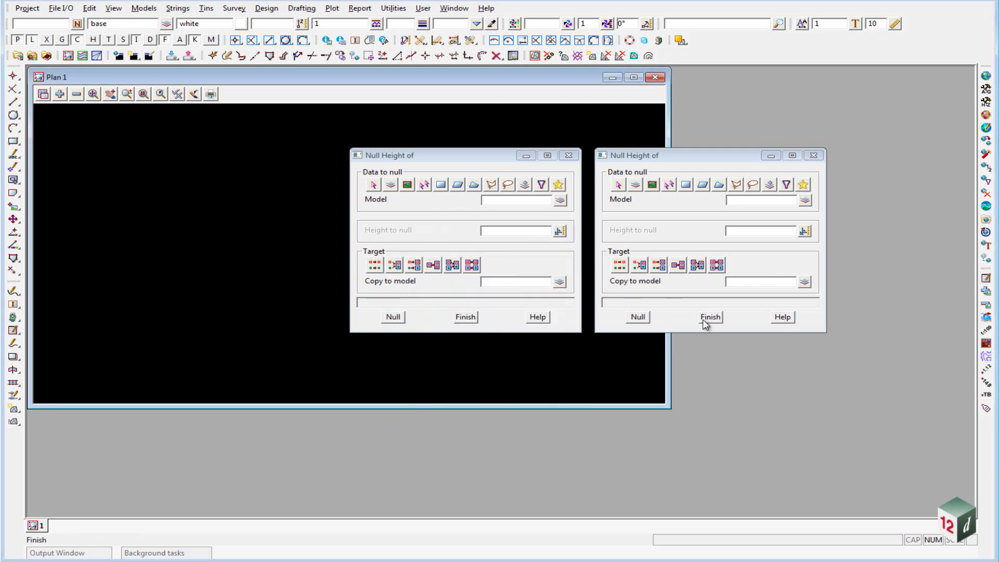
click(709, 318)
click(569, 155)
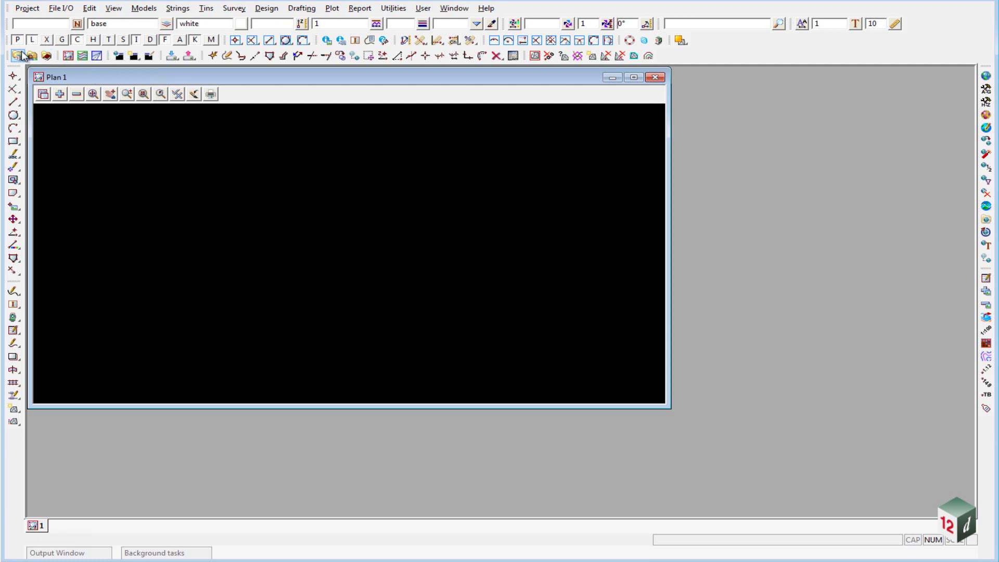
click(136, 57)
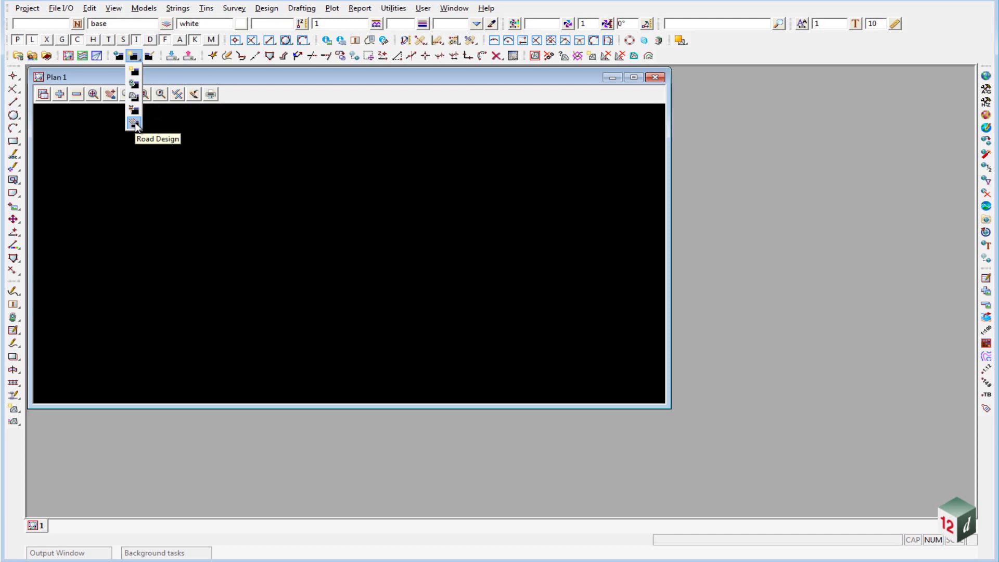
click(151, 126)
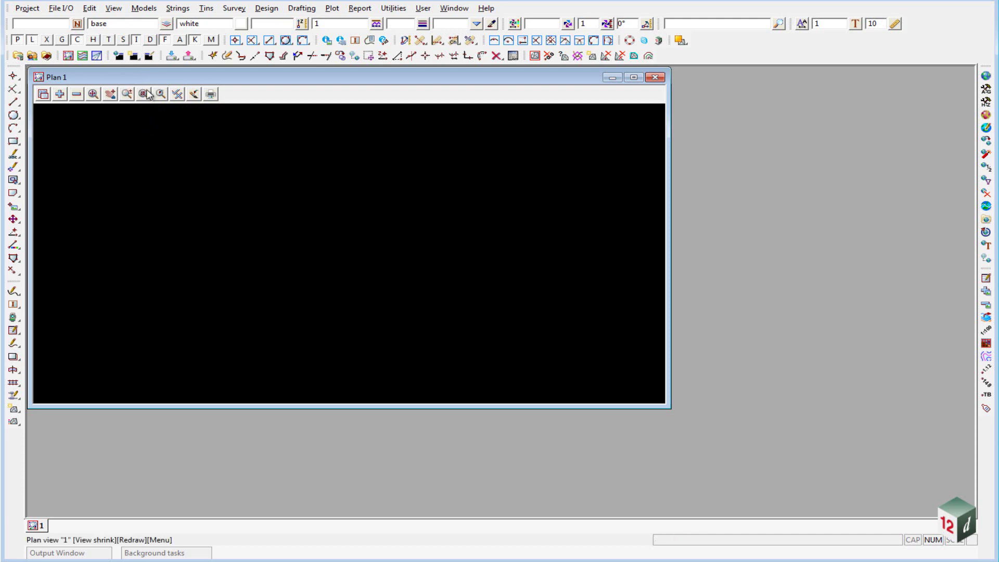
click(172, 57)
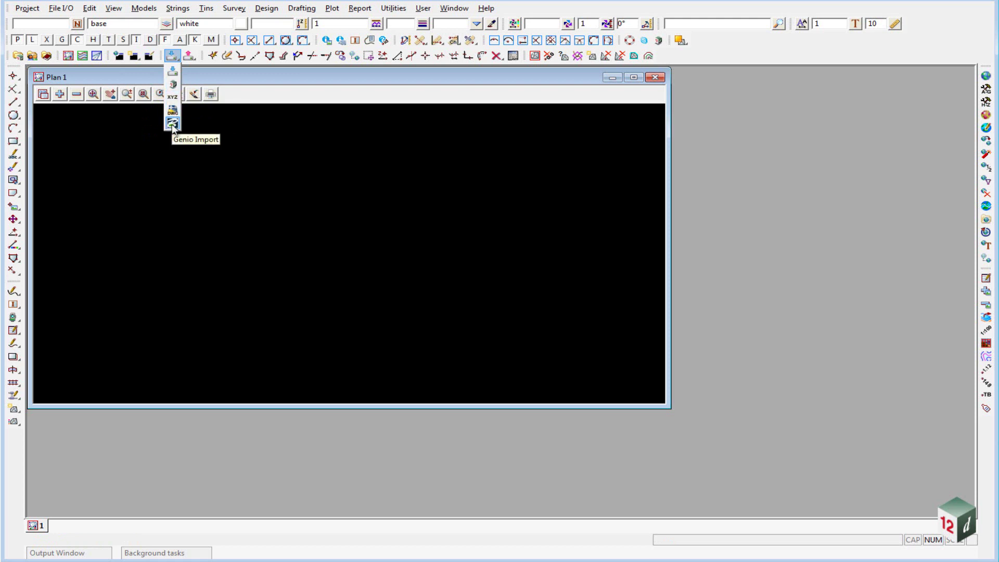
click(189, 56)
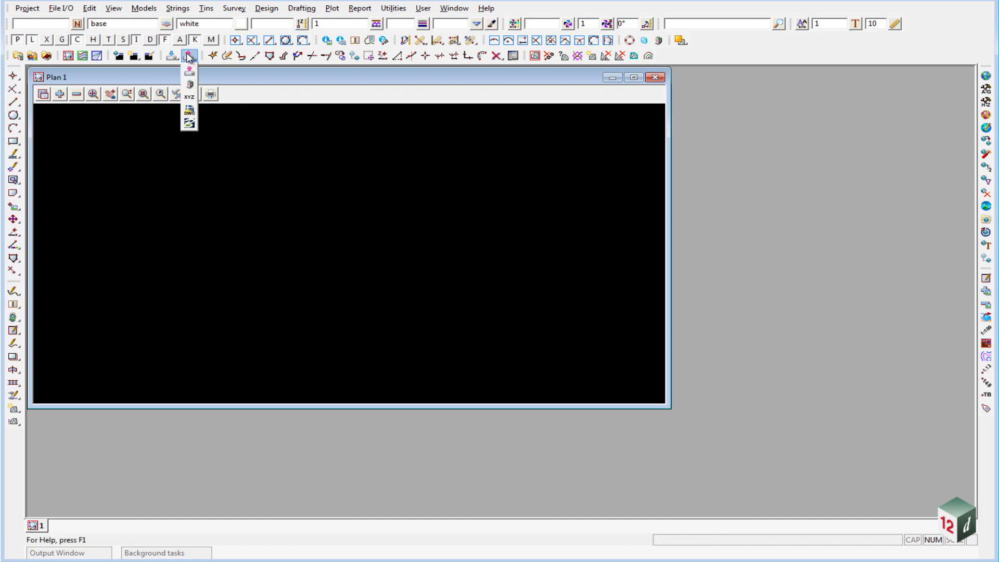
click(319, 187)
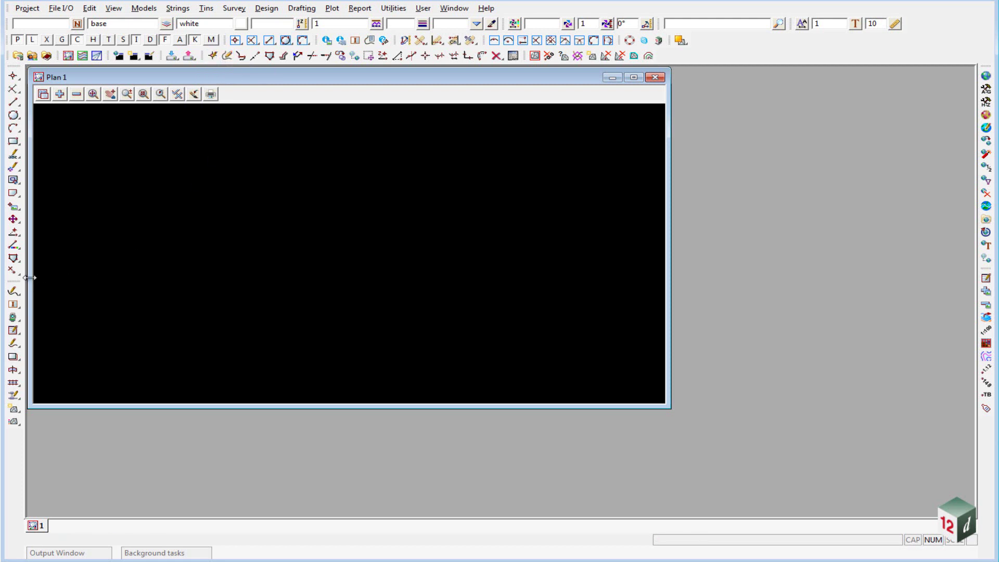
click(11, 291)
click(393, 8)
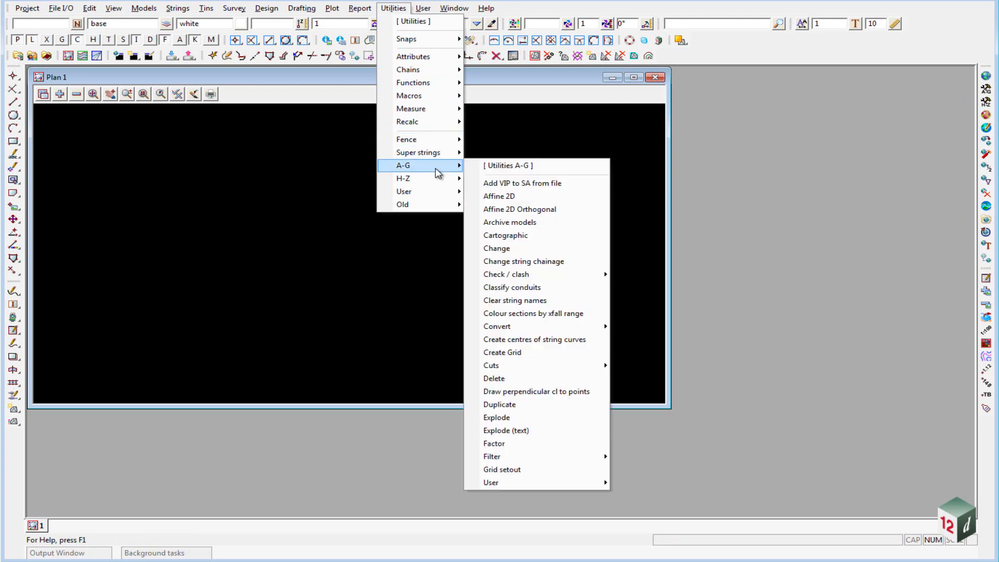
mouse_move(438, 186)
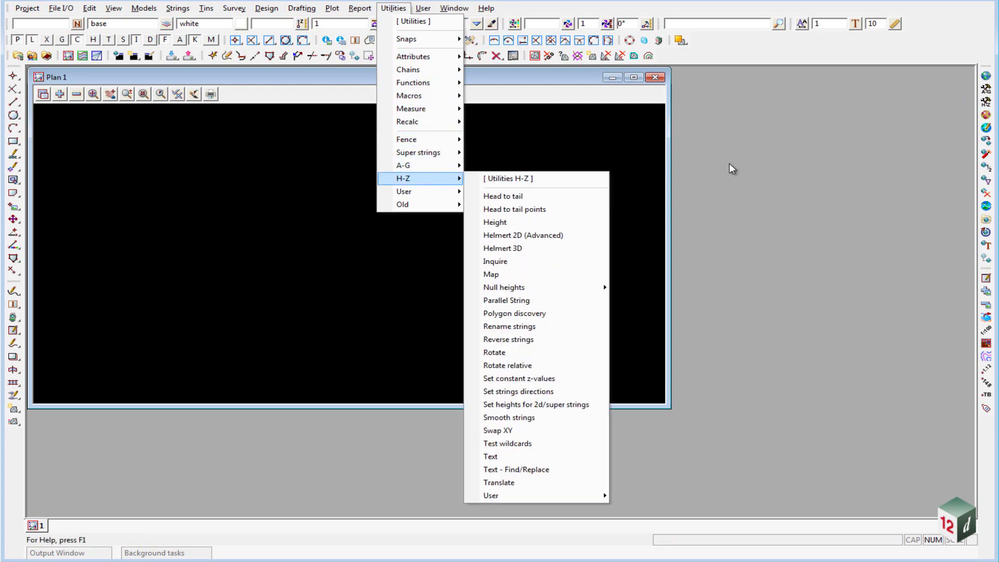
click(763, 156)
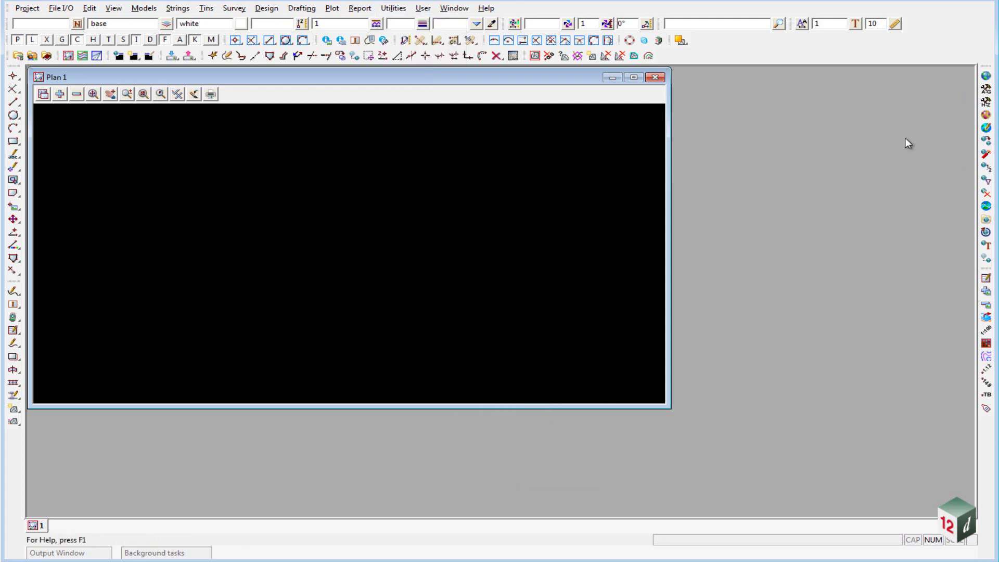
click(985, 89)
drag(991, 93, 728, 71)
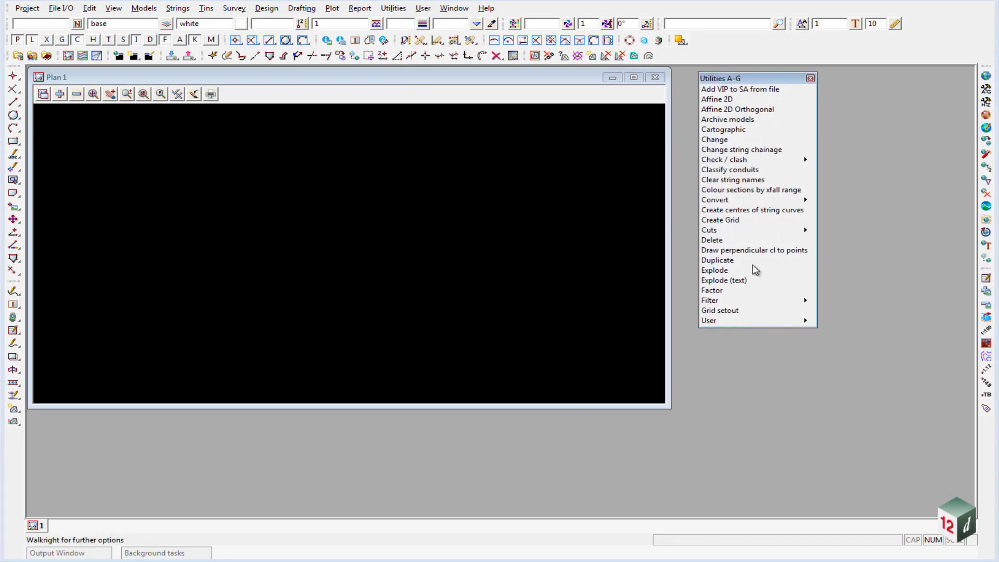
click(810, 79)
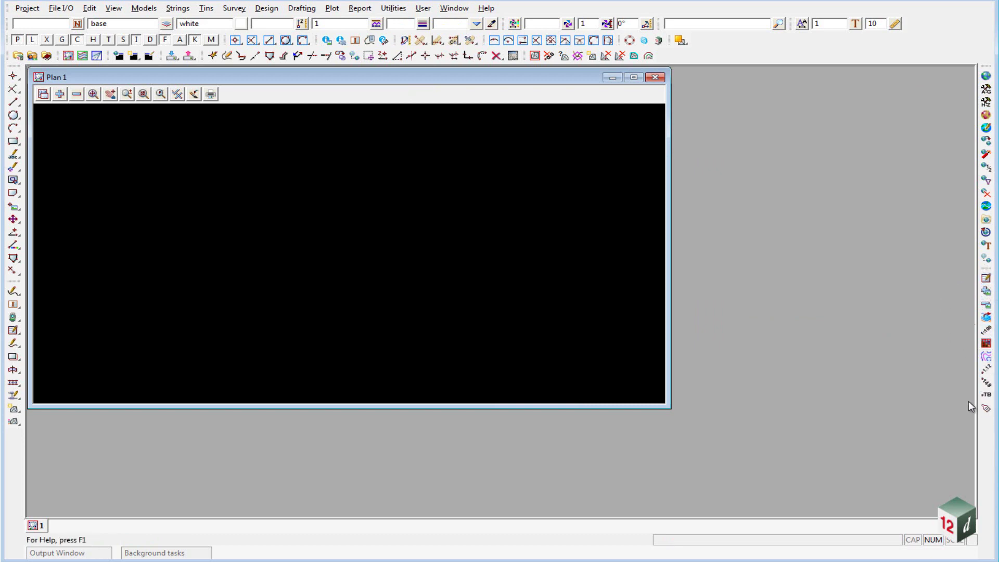
click(630, 41)
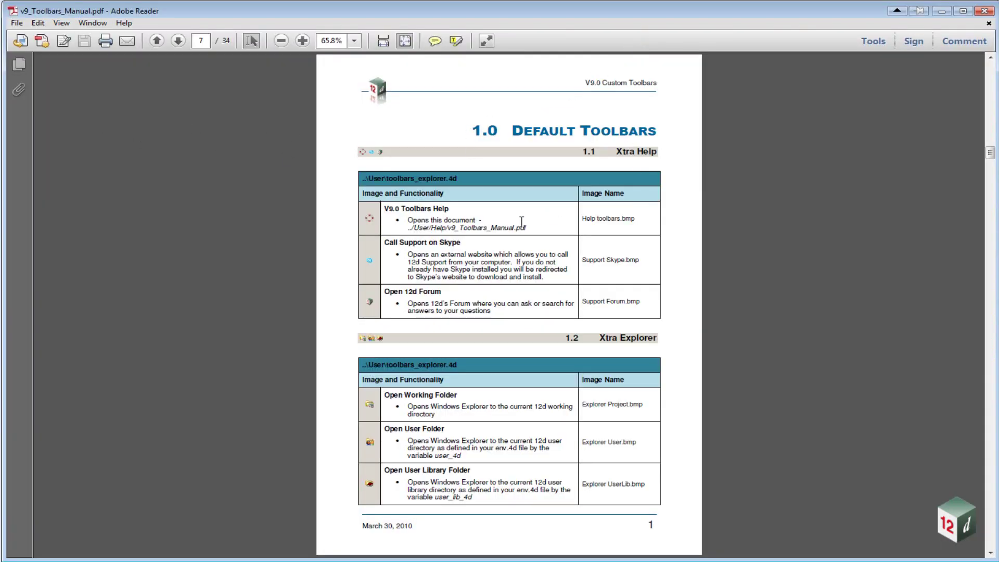
scroll(517, 234, down, 4)
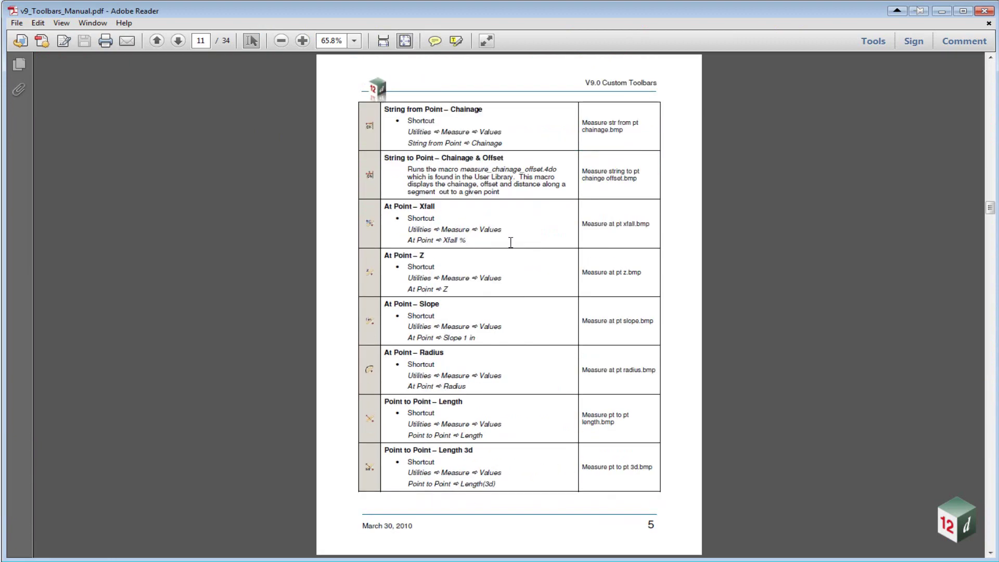
scroll(512, 246, up, 2)
scroll(511, 246, down, 1)
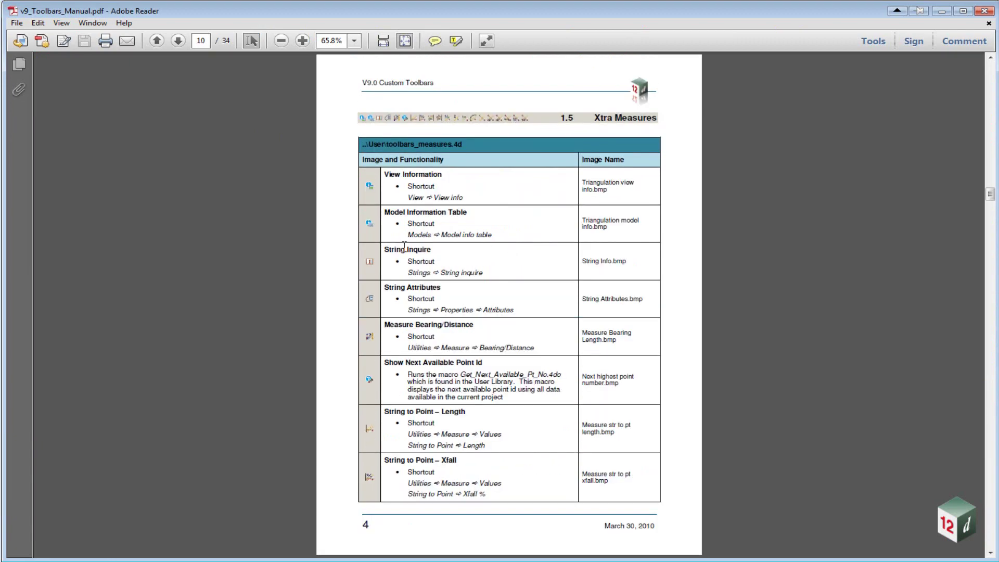
scroll(448, 234, down, 1)
scroll(448, 234, down, 3)
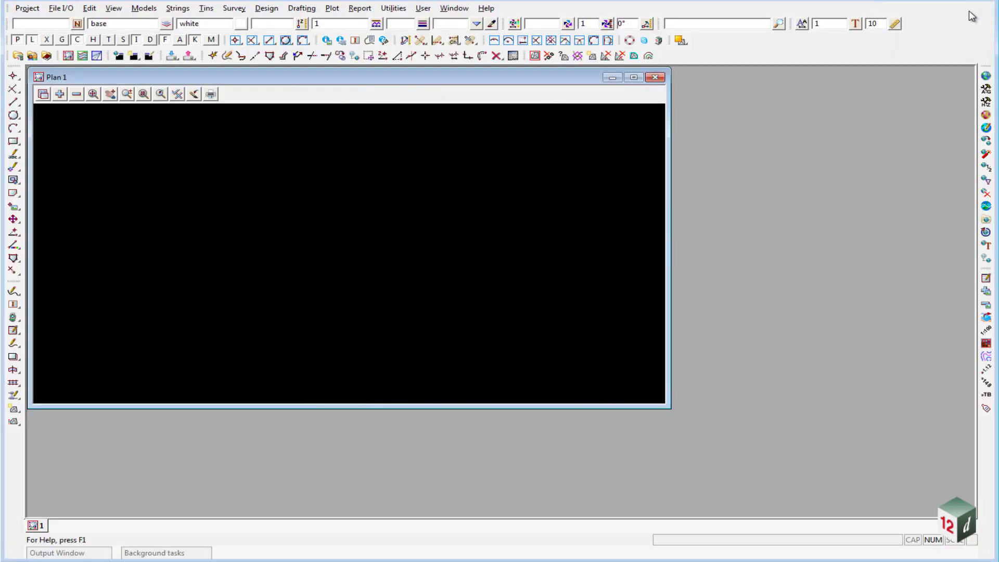
click(984, 10)
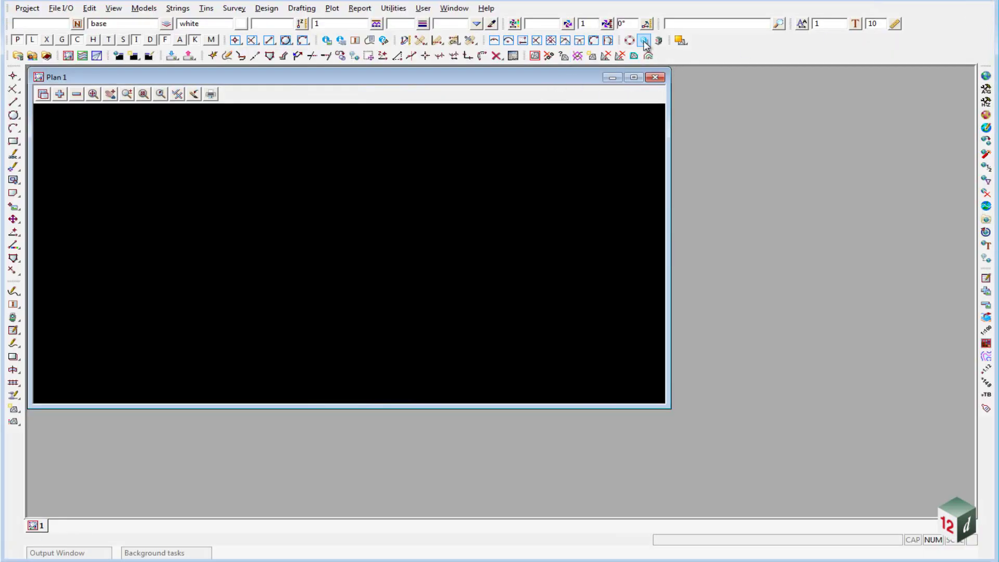